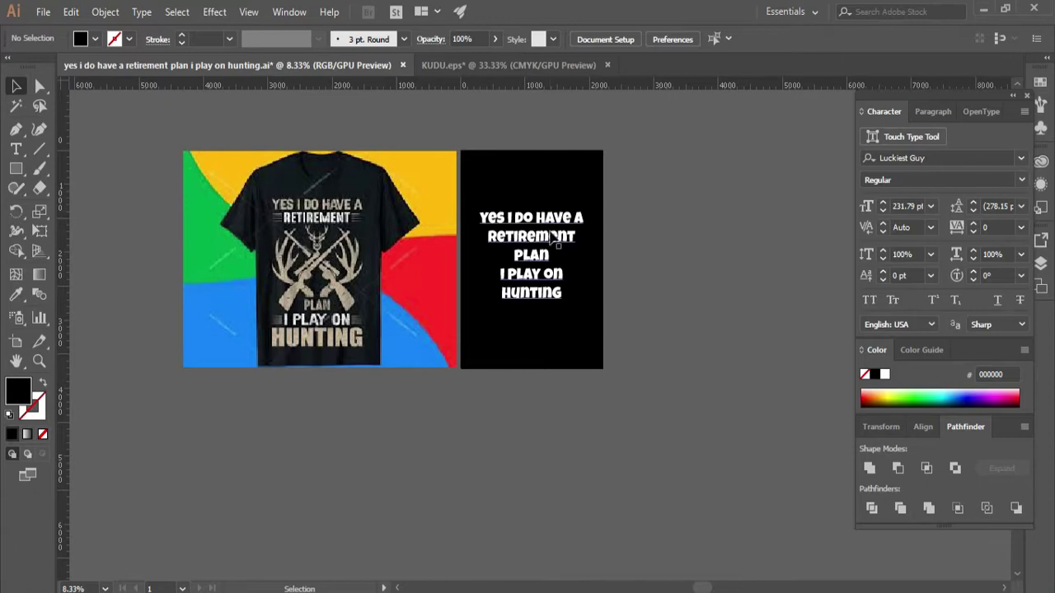
- Enlarge the slogan text slightly, and bring the kudu emblem from KUDU.eps in beside the black artboard with a white fill
left_click_drag(584, 303, 605, 326)
left_click(651, 248)
left_click(508, 66)
left_click_drag(363, 239, 833, 363)
left_click(885, 374)
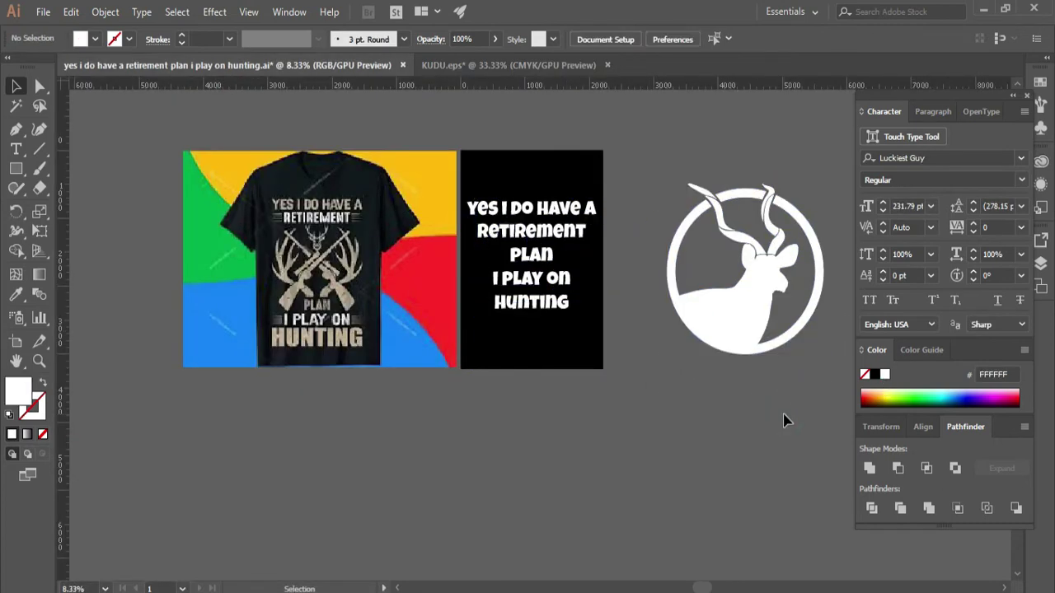
- Scale the kudu emblem down to about half its size and fill it with red FF0000
right_click(756, 305)
left_click(726, 423)
left_click_drag(821, 185, 780, 232)
left_click(773, 389)
left_click(96, 38)
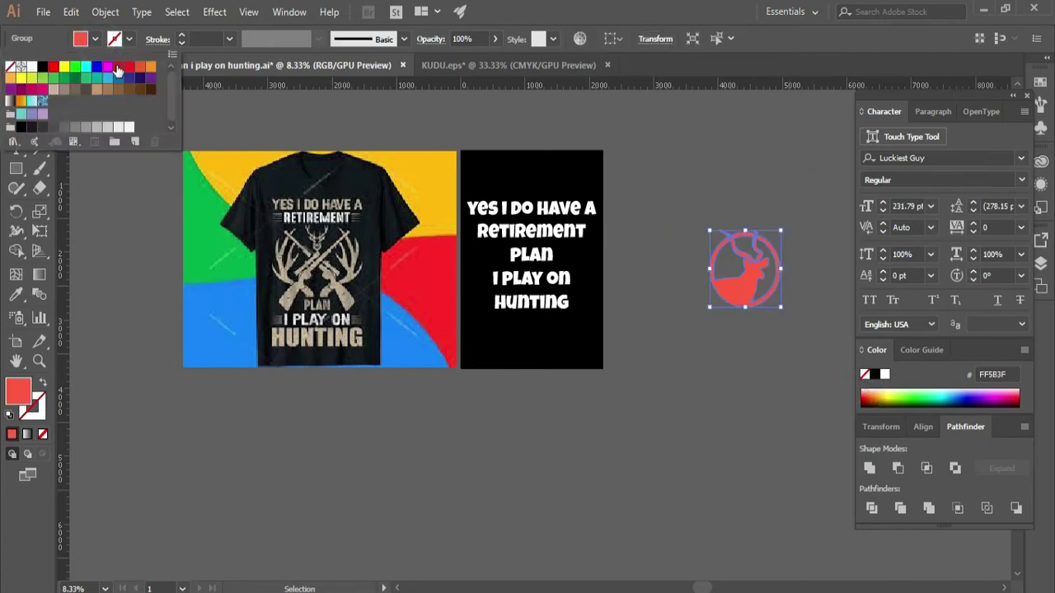
left_click(54, 65)
left_click(91, 214)
- Cut the line "Yes I do have a" out of the slogan and paste it as separate text below the artboard
left_click(540, 289)
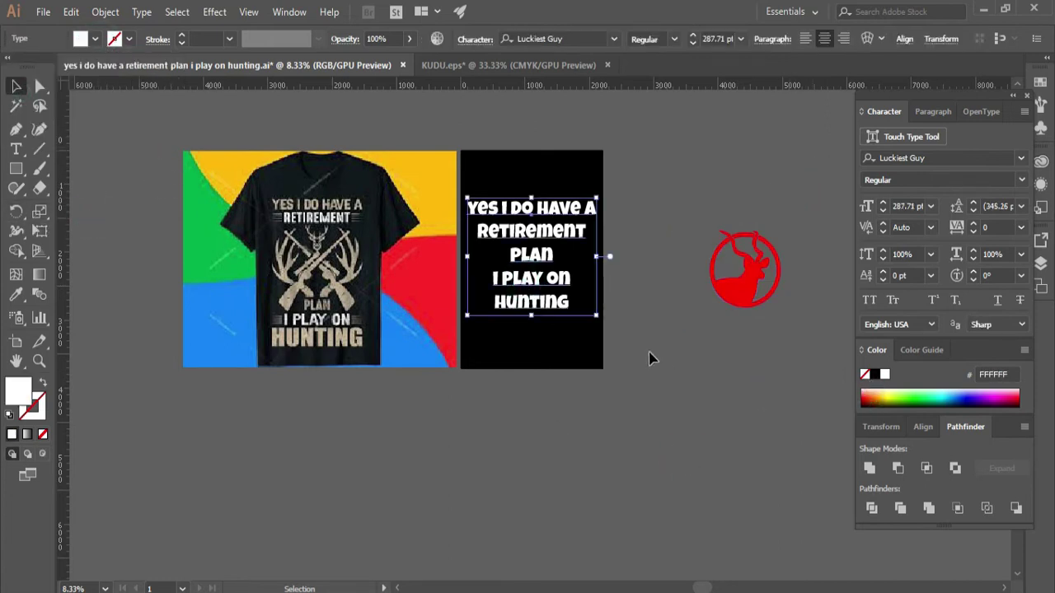
triple_click(540, 215)
key("ctrl+x")
left_click(482, 454)
key("ctrl+v")
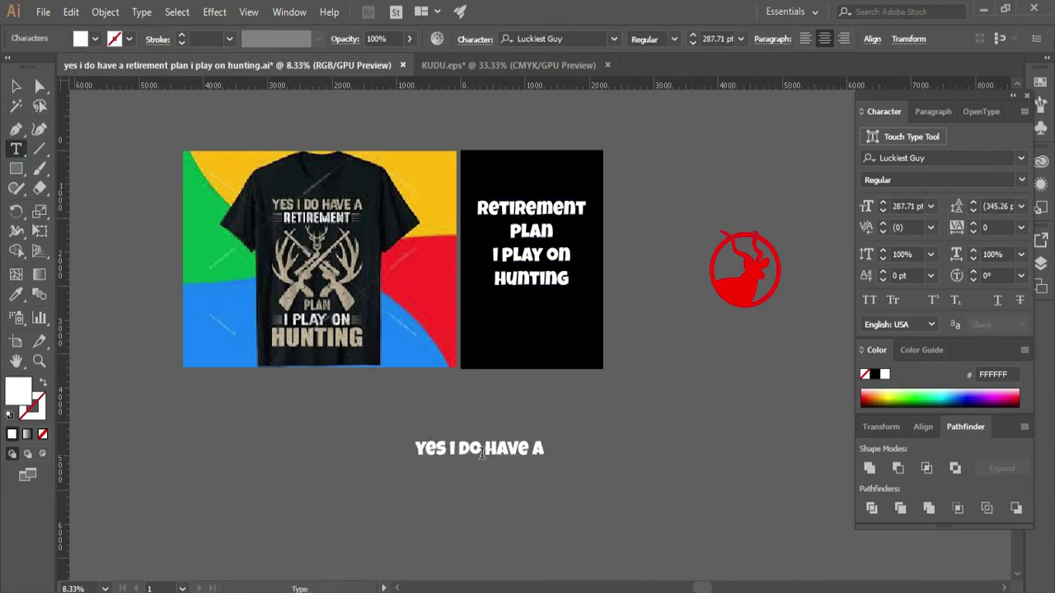
- Split "Retirement", "Plan" and "I play on" into separate text objects, leaving "Hunting" alone in the original text
key("ctrl+x")
key("Escape")
key("ctrl+v")
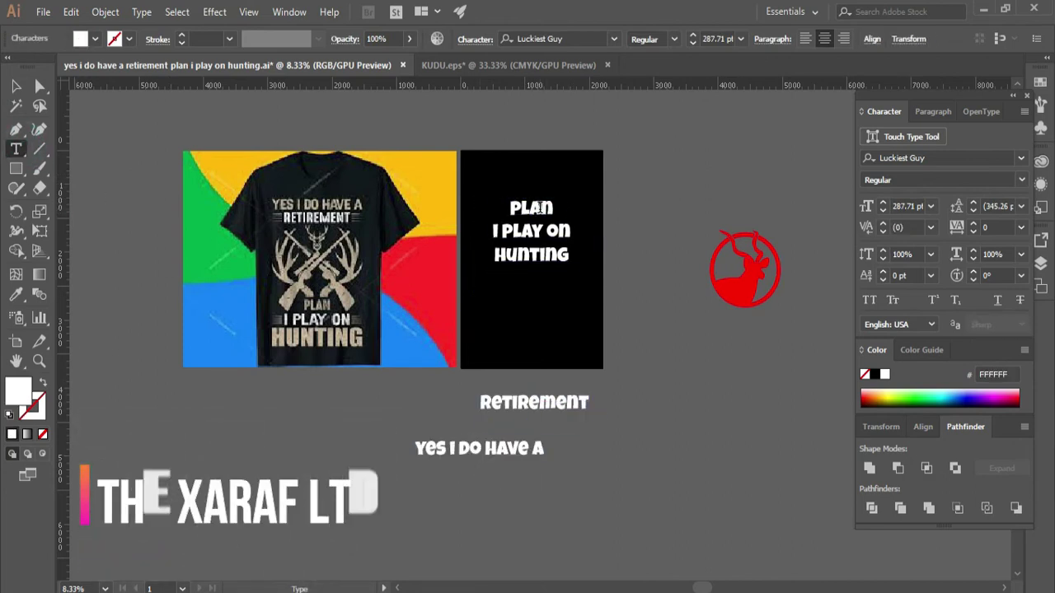
left_click(588, 373)
key("ctrl+v")
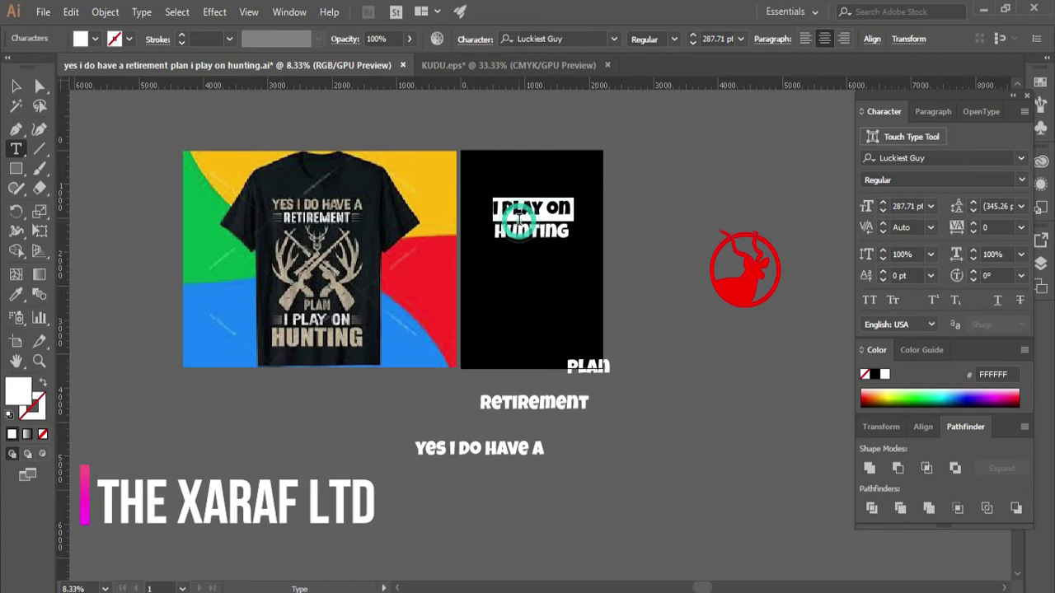
left_click(520, 303)
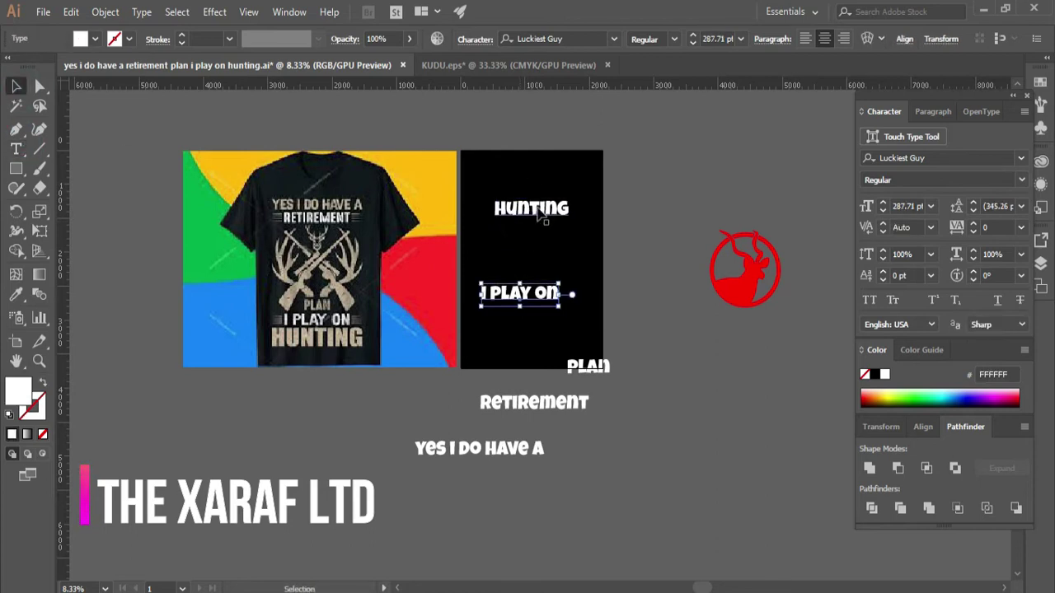
- Arrange the five separate text lines down the black artboard in slogan order, from "Yes I do have a" to "Hunting"
left_click_drag(540, 216, 530, 345)
left_click_drag(519, 293, 519, 314)
left_click_drag(588, 367, 512, 296)
left_click_drag(529, 412, 512, 272)
left_click_drag(519, 455, 566, 187)
left_click(592, 225)
left_click_drag(547, 265, 559, 253)
left_click_drag(613, 351, 516, 297)
left_click(558, 433)
scroll(589, 395, "up", 2)
left_click_drag(587, 318, 581, 338)
left_click(601, 239)
left_click(1021, 158)
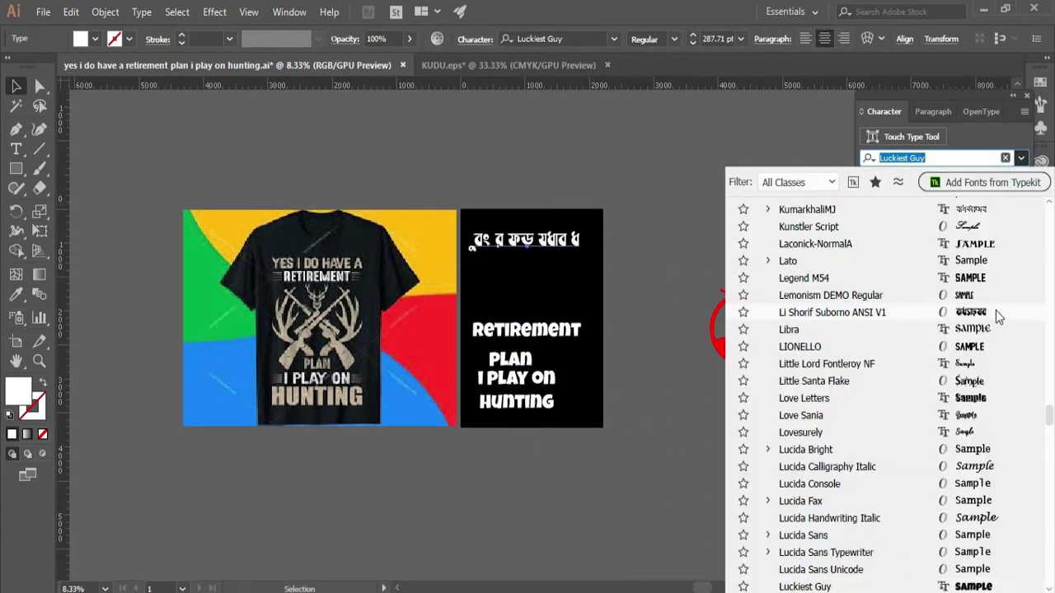
left_click_drag(1048, 415, 1043, 209)
left_click(525, 181)
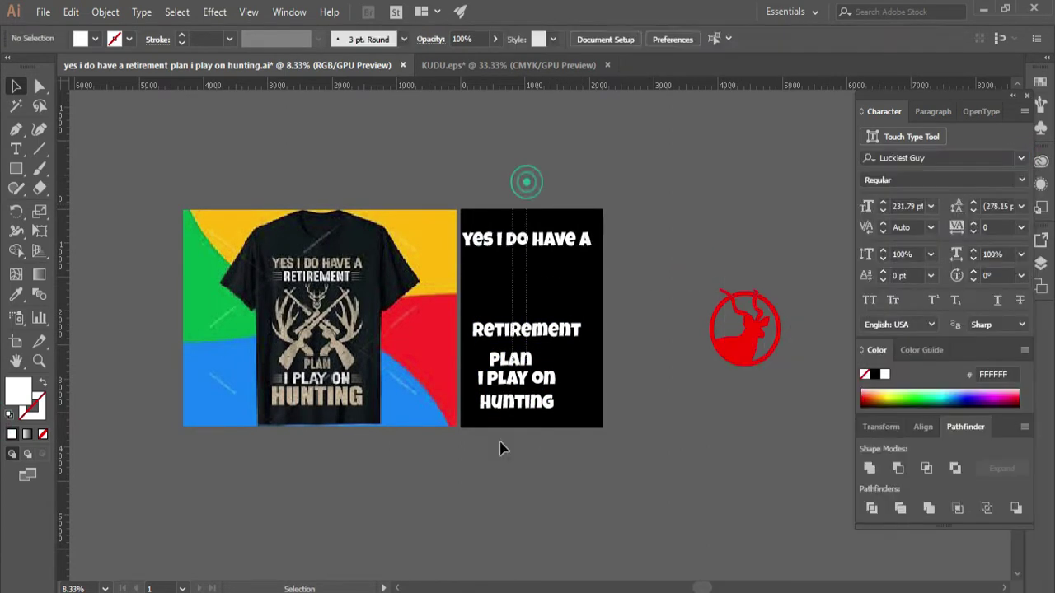
- Set the "Yes I do have a" line in the font 28 Days Later and enlarge it slightly
left_click(525, 239)
left_click(142, 12)
key("Escape")
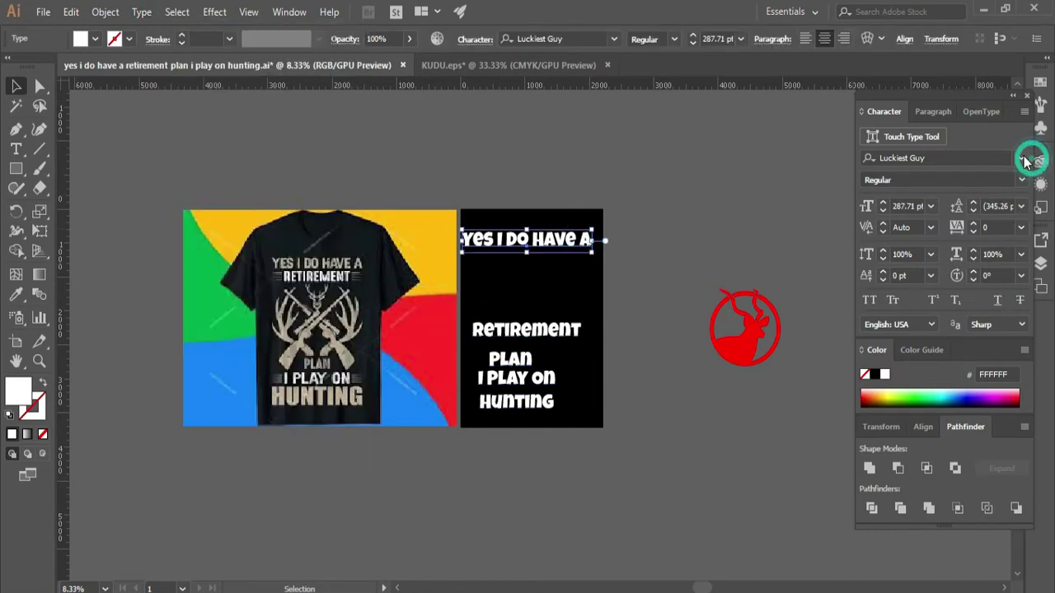
left_click(1031, 159)
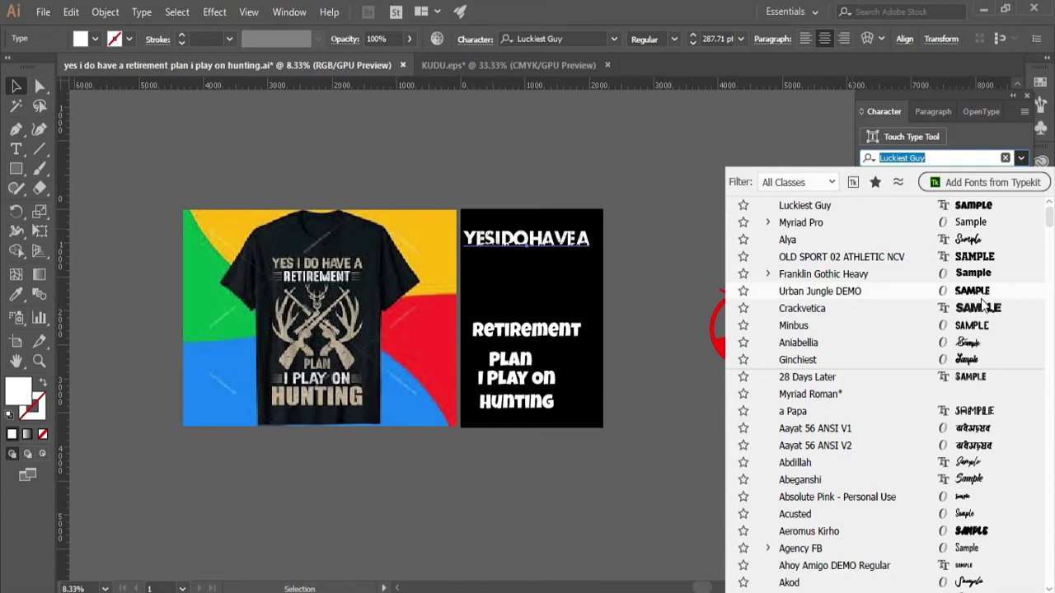
left_click(981, 376)
left_click(549, 236)
scroll(543, 240, "up", 3)
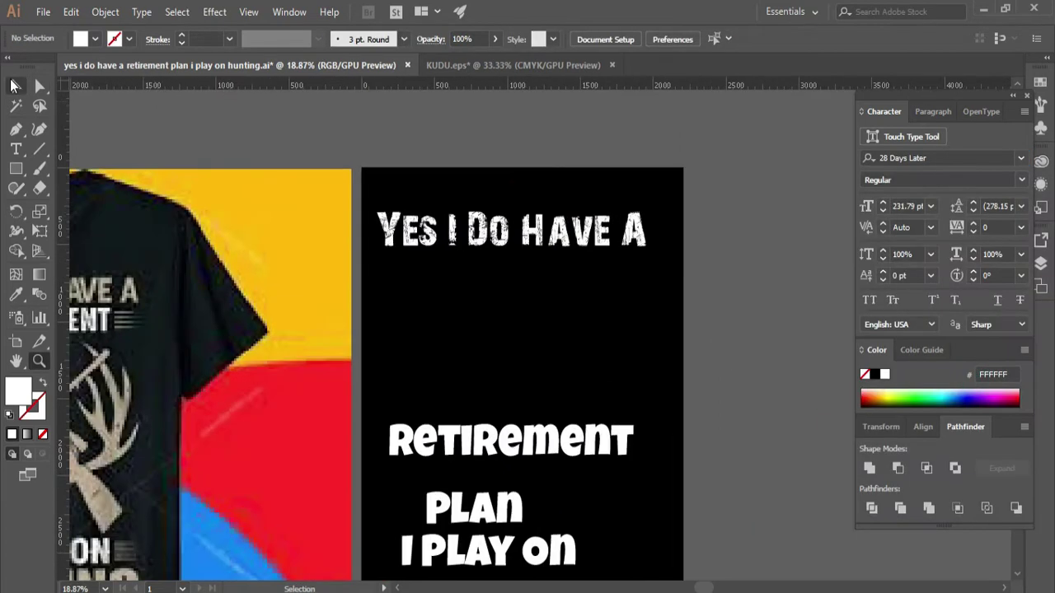
left_click_drag(645, 253, 668, 245)
- Enlarge the "Retirement" line and match its font to the "Yes I Do Have A" line with the Eyedropper
left_click_drag(614, 437, 659, 428)
key("i")
left_click(519, 224)
left_click(20, 89)
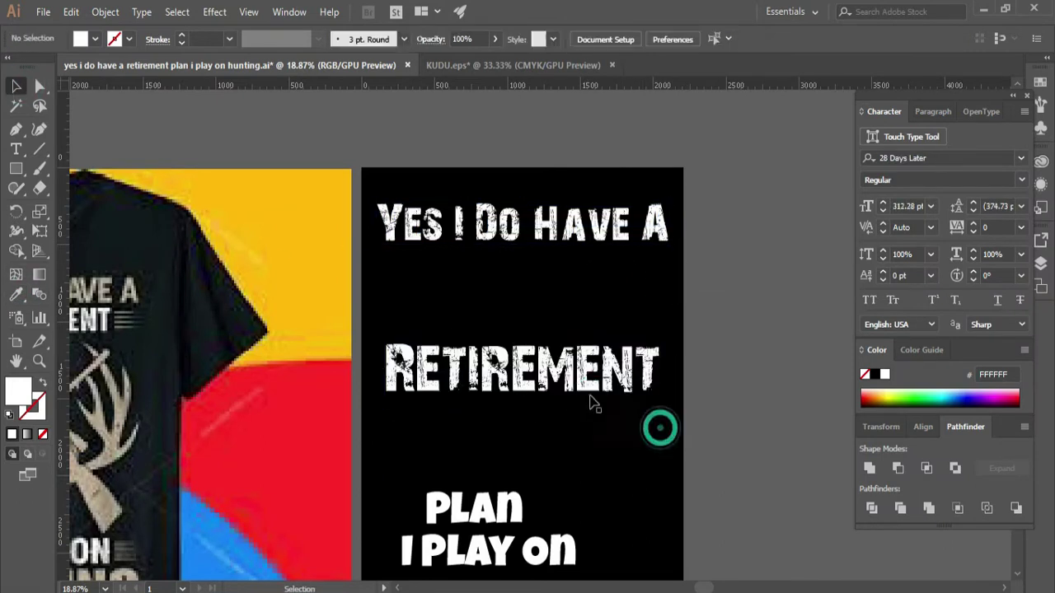
- Shrink "Yes I Do Have A" and stack it centred above "Retirement" near the top of the artboard
left_click_drag(640, 383, 641, 296)
left_click(577, 225)
mouse_move(668, 201)
left_mouse_down()
mouse_move(638, 226)
mouse_move(676, 212)
left_mouse_up()
left_click(690, 214)
left_click_drag(517, 225, 516, 237)
left_click_drag(594, 401, 520, 204)
left_click_drag(563, 296, 563, 258)
left_click(583, 351)
left_click_drag(588, 412, 599, 322)
key("z")
left_click(598, 322, "alt")
left_click(599, 322, "alt")
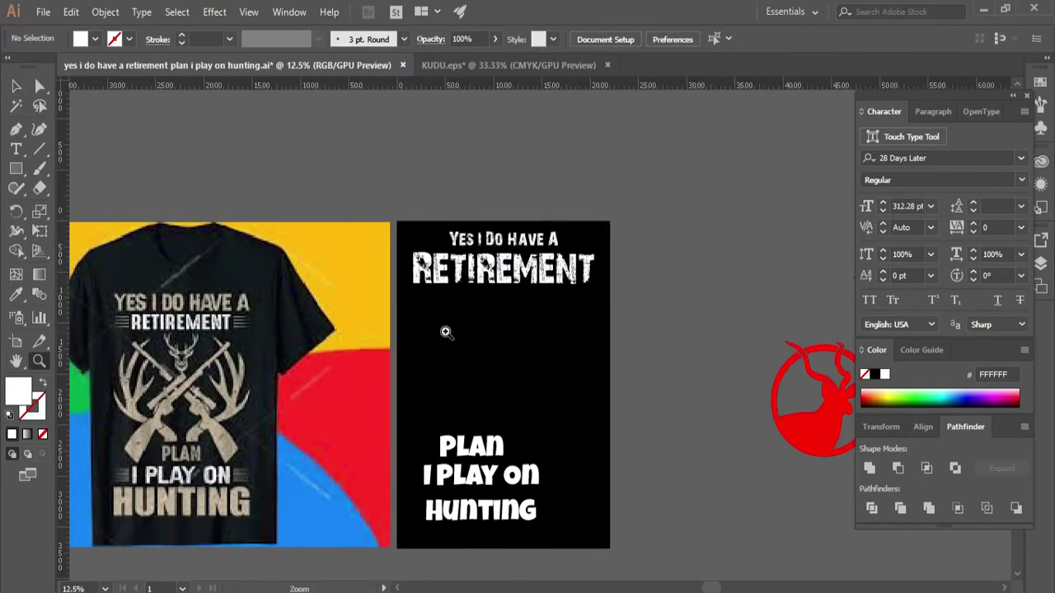
- Move the kudu emblem onto the artboard below "Retirement" and scale it down
left_click_drag(805, 425, 432, 379)
left_click_drag(506, 295, 476, 332)
left_click(522, 388)
- Move the "Plan" line up to mid-artboard, enlarge it, and match its font to "Retirement" with the Eyedropper
left_click_drag(498, 446, 537, 358)
left_click_drag(417, 322, 418, 322)
left_click(524, 361)
left_click_drag(544, 380, 583, 410)
left_click(17, 294)
left_click(435, 259)
left_click(16, 86)
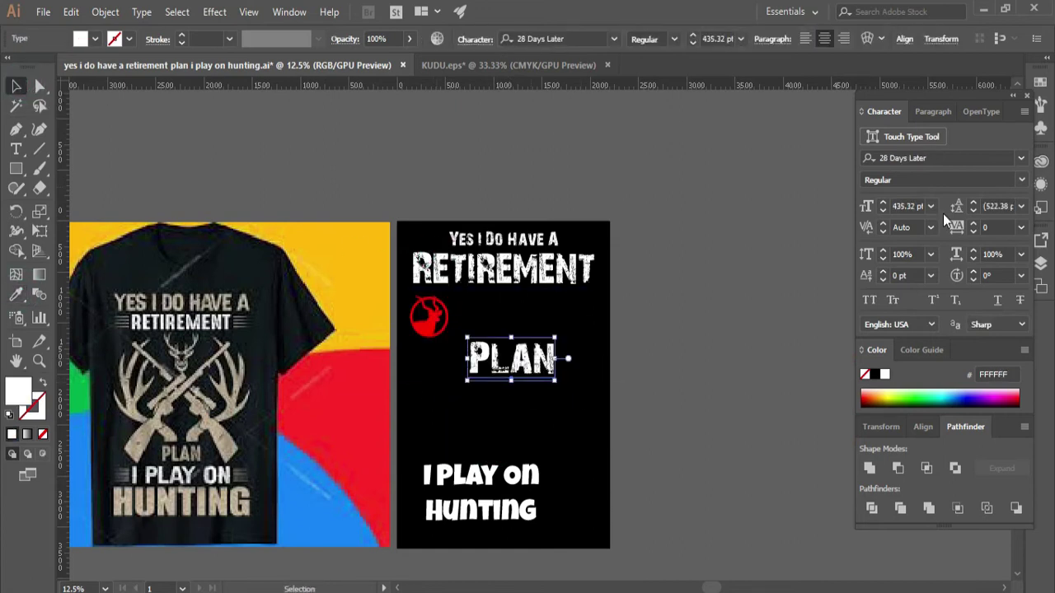
- Change the "Plan" line's font to Urban Jungle DEMO, and move the kudu emblem out to the artboard's right edge
left_click(1021, 157)
left_click(991, 314)
left_click(462, 334)
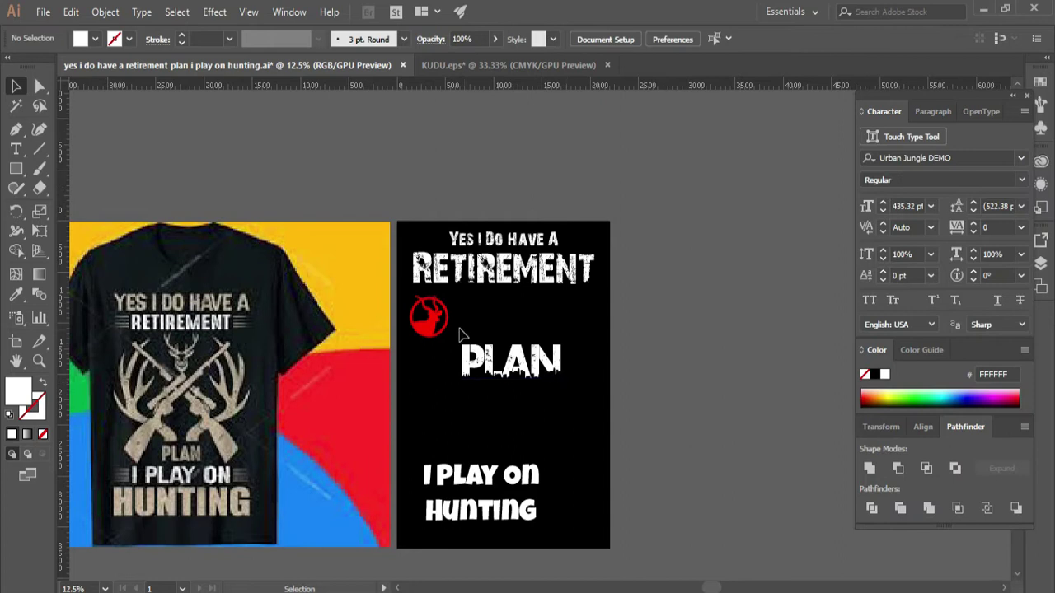
left_click_drag(437, 320, 615, 317)
- Try to align the "Yes I Do Have A" and "Retirement" lines by their vertical centres
left_click_drag(459, 188, 499, 297)
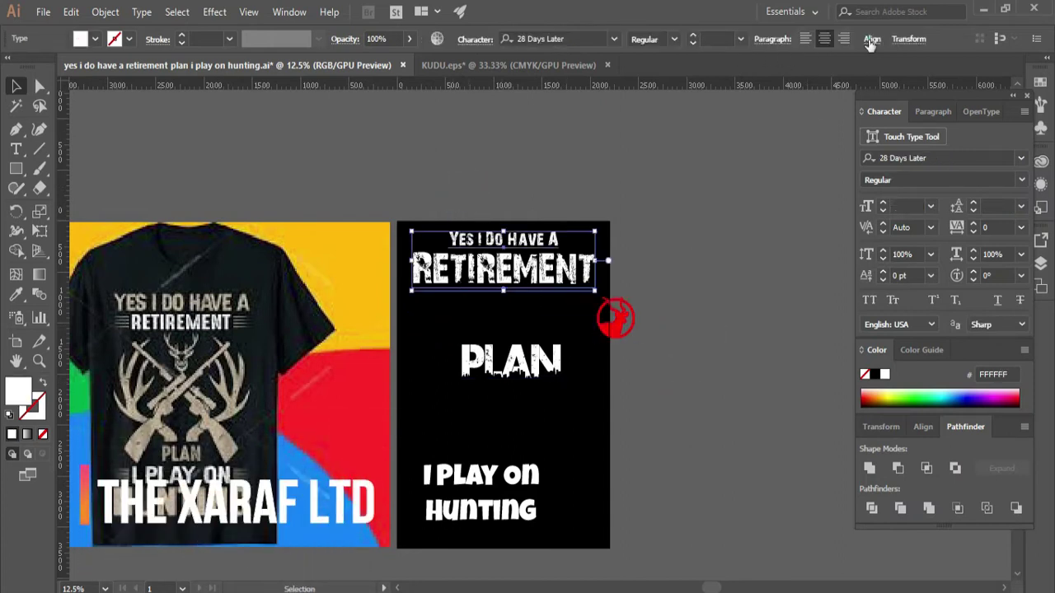
left_click(871, 40)
left_click(838, 85)
key("ctrl+z")
left_click(871, 40)
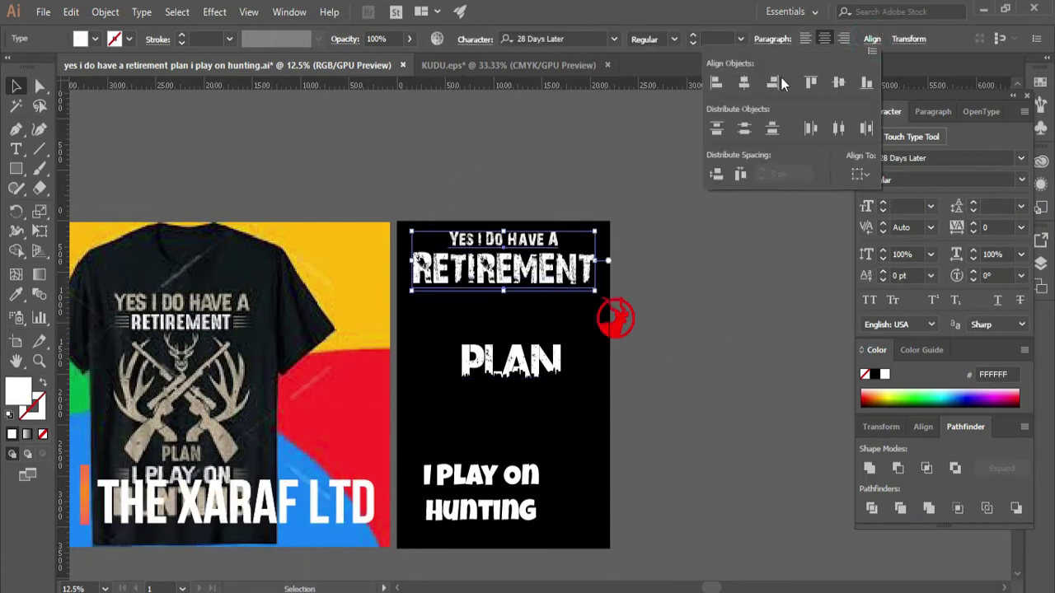
left_click(756, 231)
- Expand the "Yes I Do Have A" and "Retirement" lines into outlines and enlarge them to nearly the artboard's width
left_click_drag(479, 161, 504, 299)
left_click(108, 15)
left_click(110, 17)
left_click(107, 15)
left_click(123, 140)
left_click(487, 393)
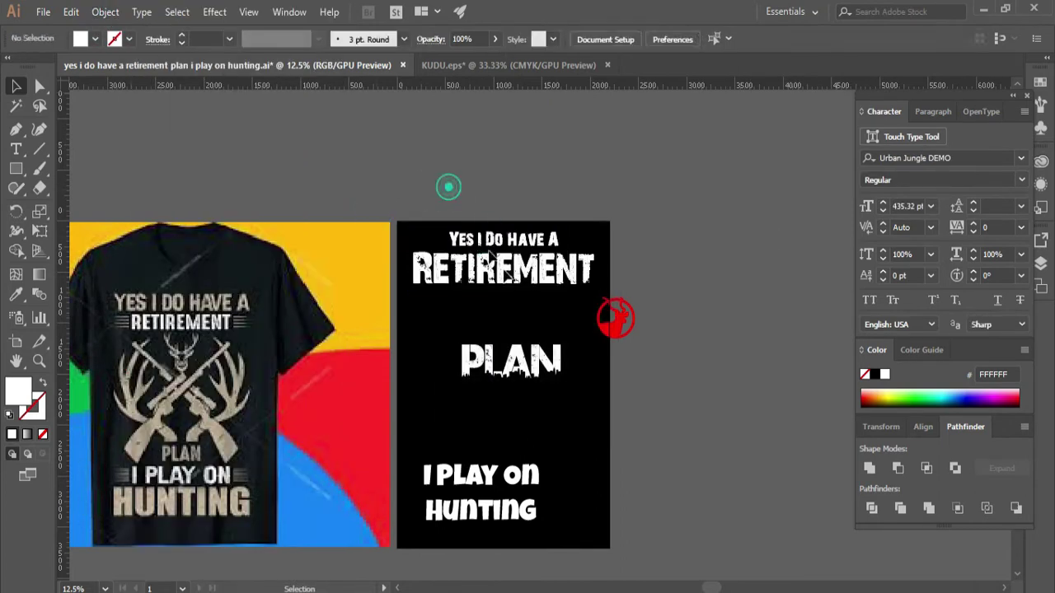
left_click(482, 237)
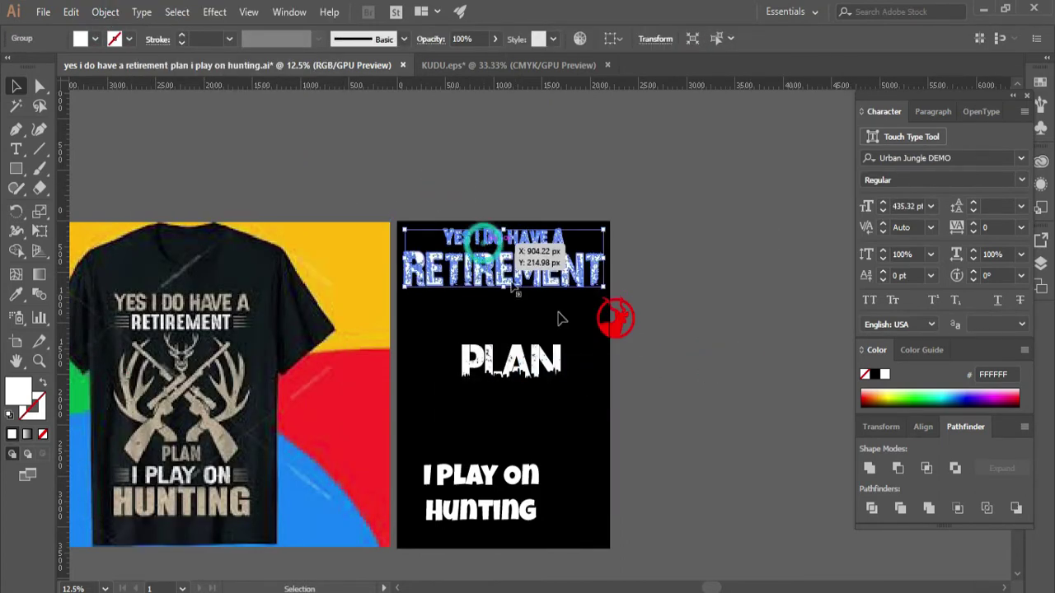
left_click(697, 383)
- Place "Plan" directly under the left end of "Retirement", and enlarge the kudu emblem in the space beside it
left_click_drag(418, 320, 418, 321)
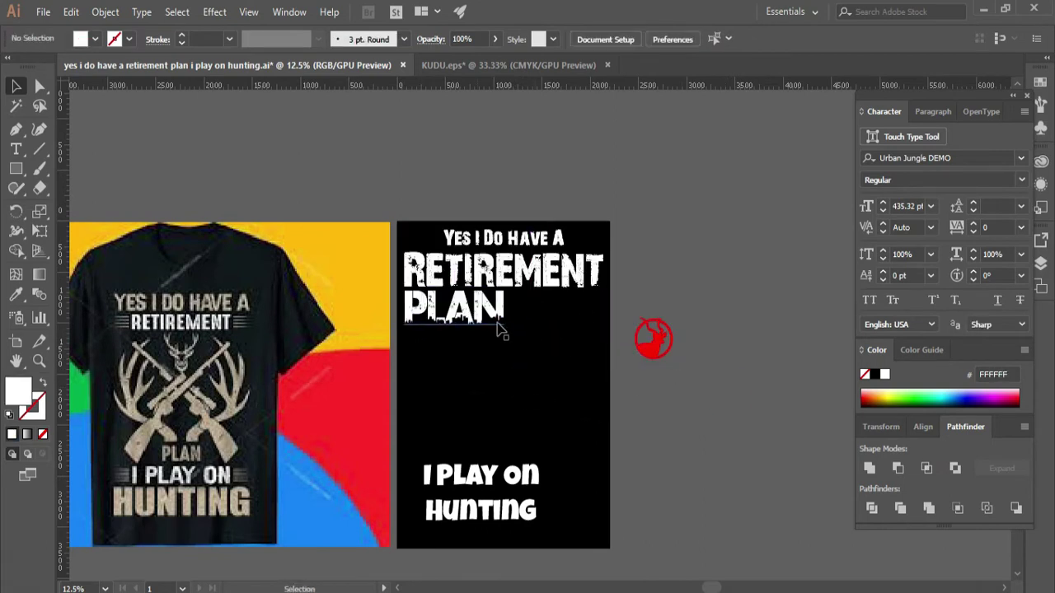
left_click_drag(532, 330, 536, 326)
left_click_drag(561, 342, 560, 367)
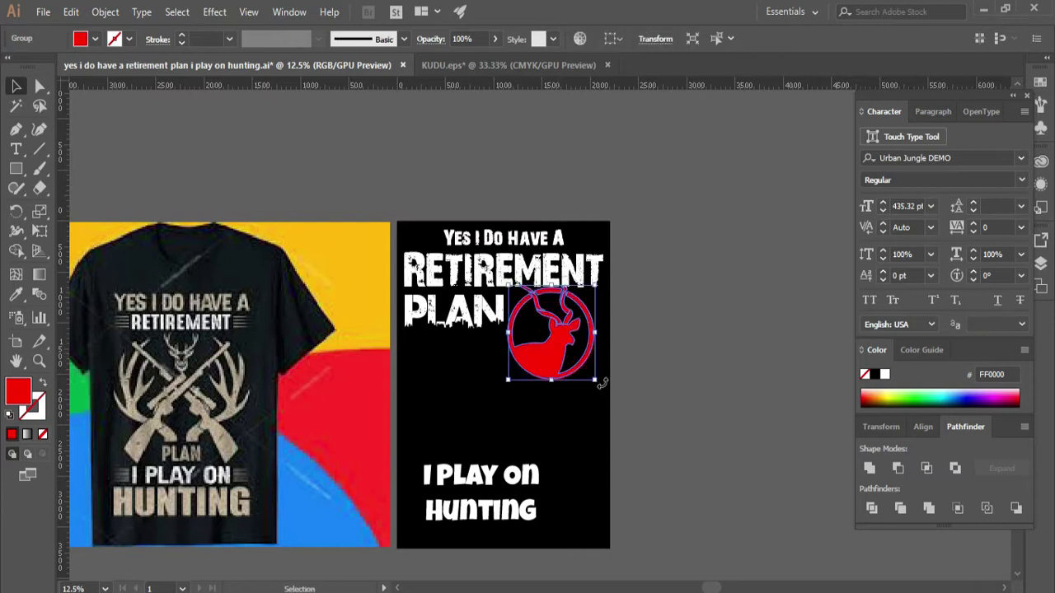
- Resize and shift the kudu emblem so it sits just below "Retirement", close to that word's right end
left_click(516, 303)
left_click(664, 468)
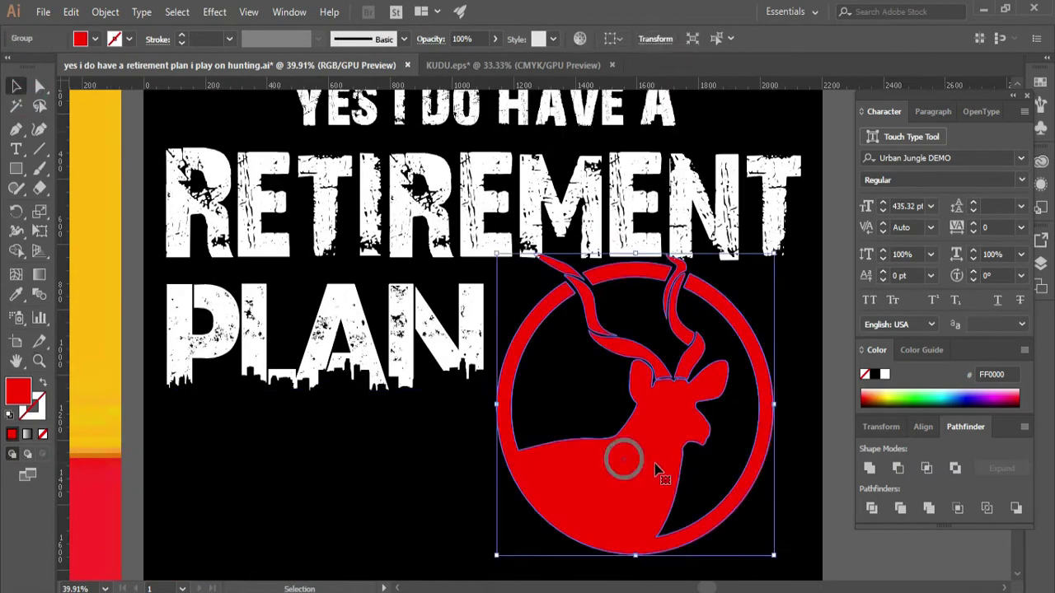
left_click_drag(767, 546, 801, 560)
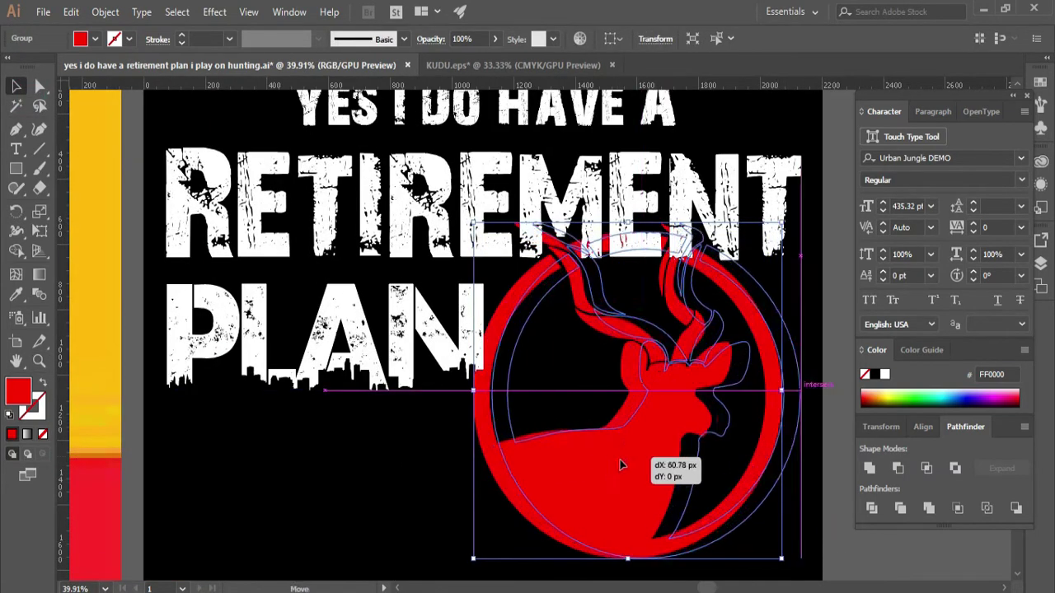
key("a")
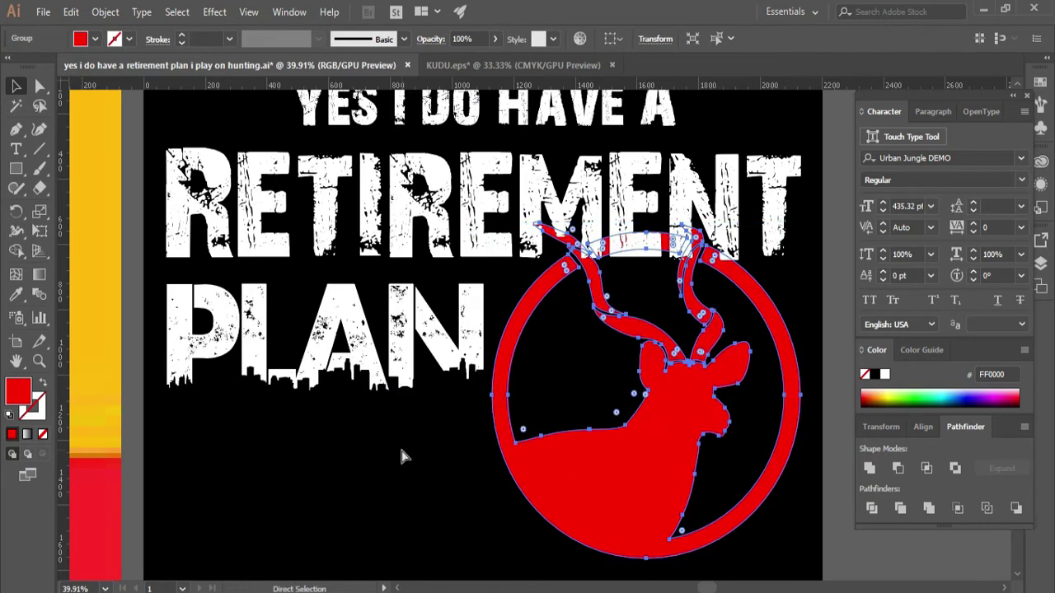
key("v")
left_click(371, 480)
left_click(504, 403)
left_click_drag(801, 223, 767, 264)
left_click_drag(666, 463, 693, 463)
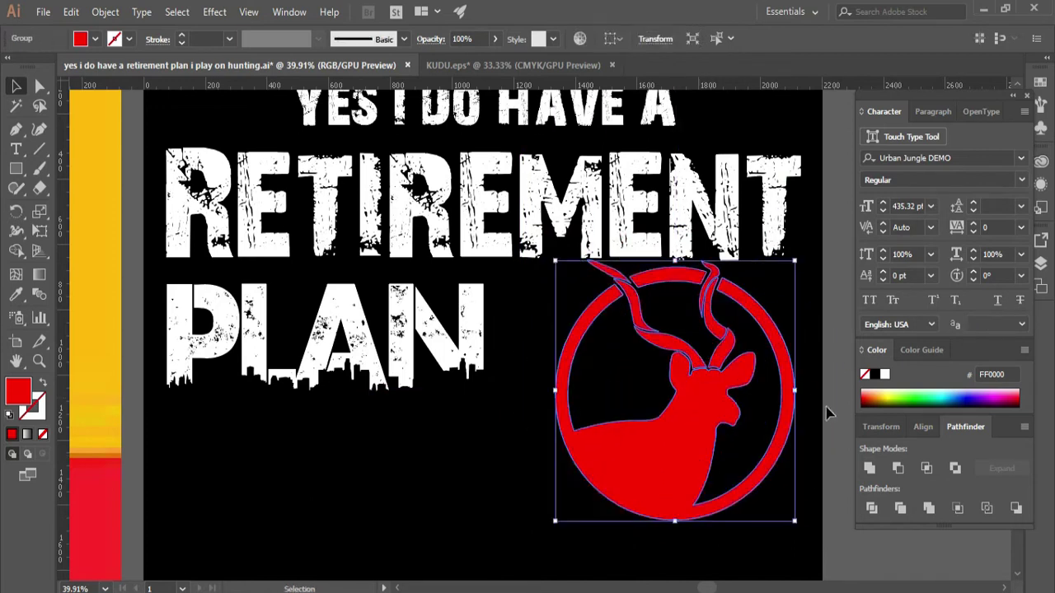
- Enlarge the "Plan" line until it nearly reaches the kudu emblem
left_click(445, 346)
left_click_drag(483, 396, 543, 407)
left_click(419, 467)
- Place "I play on" under "Plan", match it to Plan's font with the Eyedropper, and scale it to about 259 pt
key("z")
left_click(419, 461, "alt")
left_click(419, 461, "alt")
left_click(419, 461, "alt")
left_click_drag(467, 424, 595, 297)
key("v")
left_click(581, 426)
left_click(12, 298)
left_click(560, 200)
left_click_drag(726, 427, 644, 274)
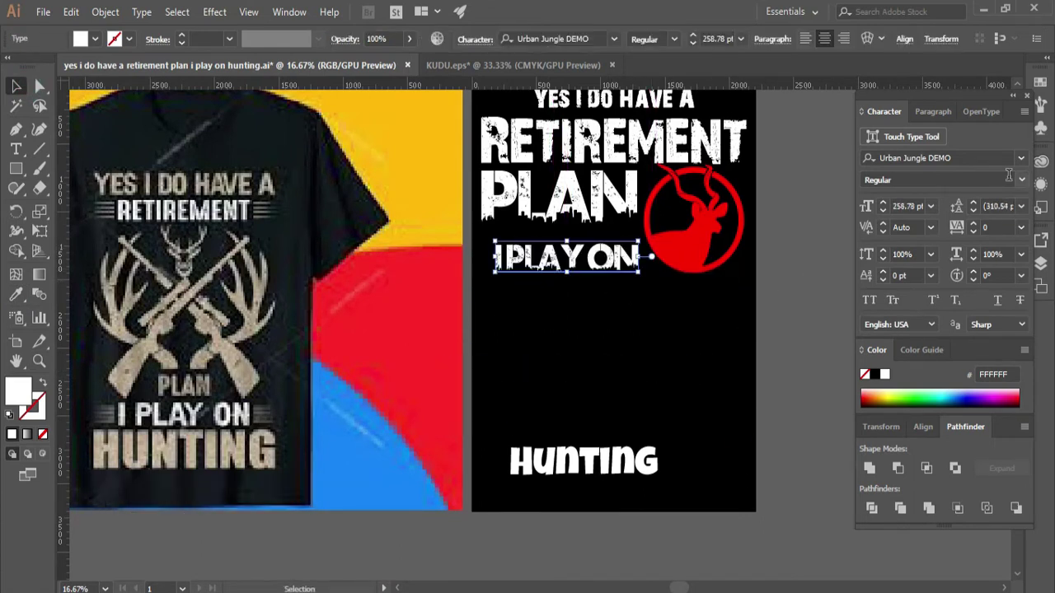
- Change the "I play on" line's font to 28 Days Later and enlarge it to about 331 pt
left_click(1021, 158)
scroll(972, 240, "up", 15)
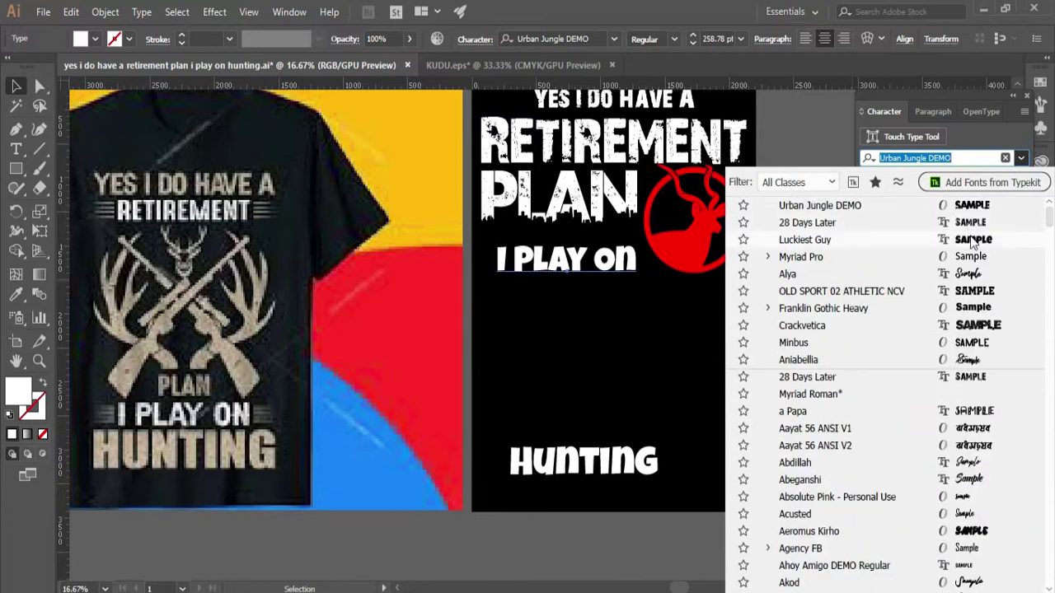
left_click(948, 222)
left_click_drag(637, 278, 651, 278)
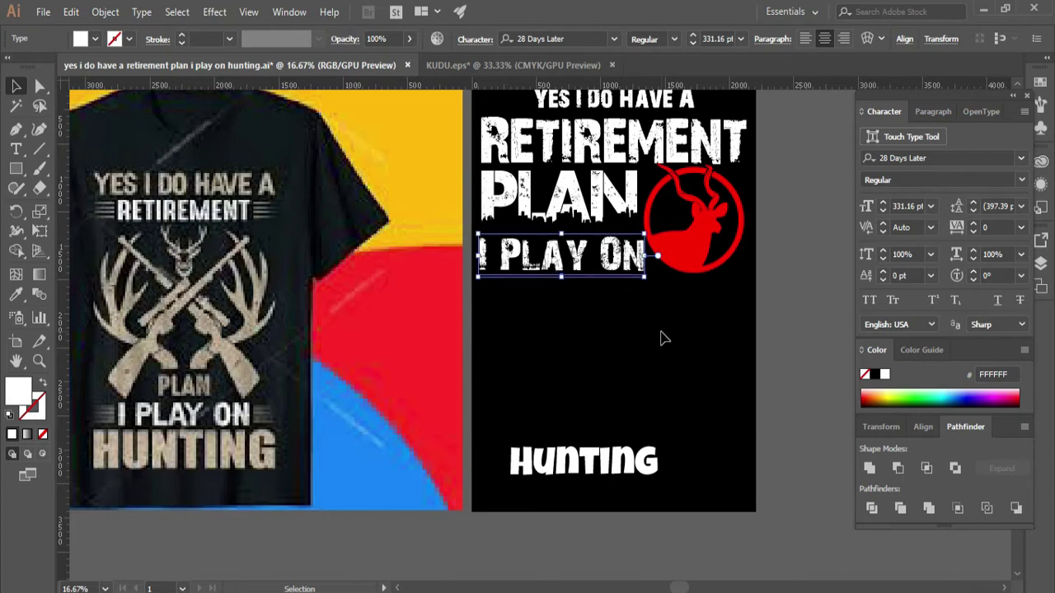
left_click(604, 419)
- Match "Hunting" to Plan's font with the Eyedropper, and size and place it across the artboard below "I Play On"
left_click_drag(605, 461, 642, 351)
key("i")
left_click(489, 190)
left_click_drag(759, 364, 753, 362)
left_click(623, 403)
left_click_drag(617, 404, 605, 443)
- Recolour the "Hunting" line with the kudu emblem's red using the Eyedropper
key("z")
left_click_drag(501, 374, 569, 362)
left_click_drag(671, 302, 561, 438)
left_click(22, 82)
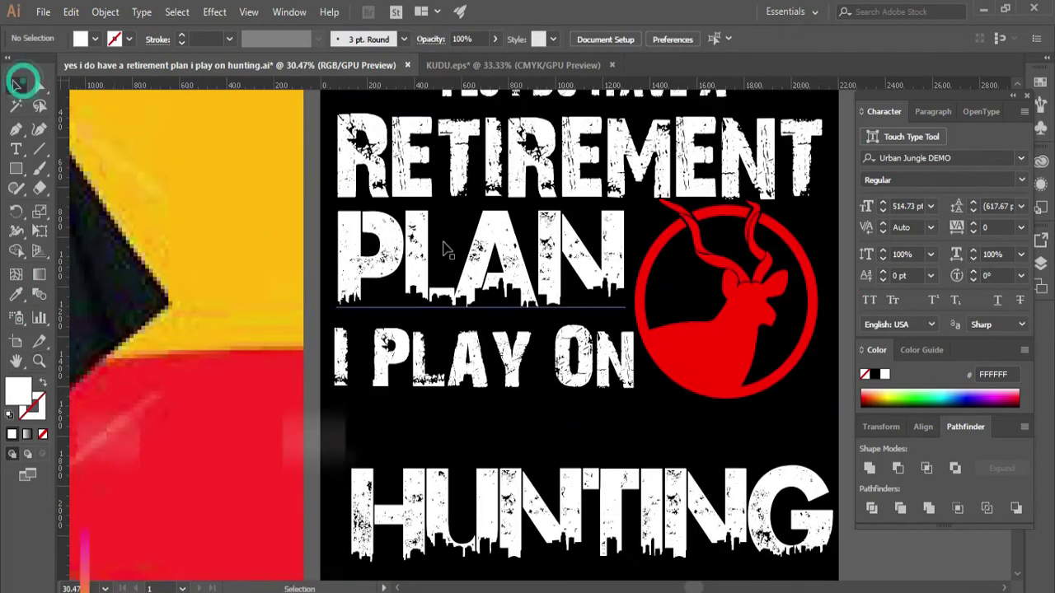
left_click(449, 251)
left_click(503, 506)
key("i")
left_click(709, 354)
left_click(17, 85)
left_click(528, 428)
- Ungroup the two outlined top lines and fill "Retirement" with orange-red
scroll(513, 260, "up", 2)
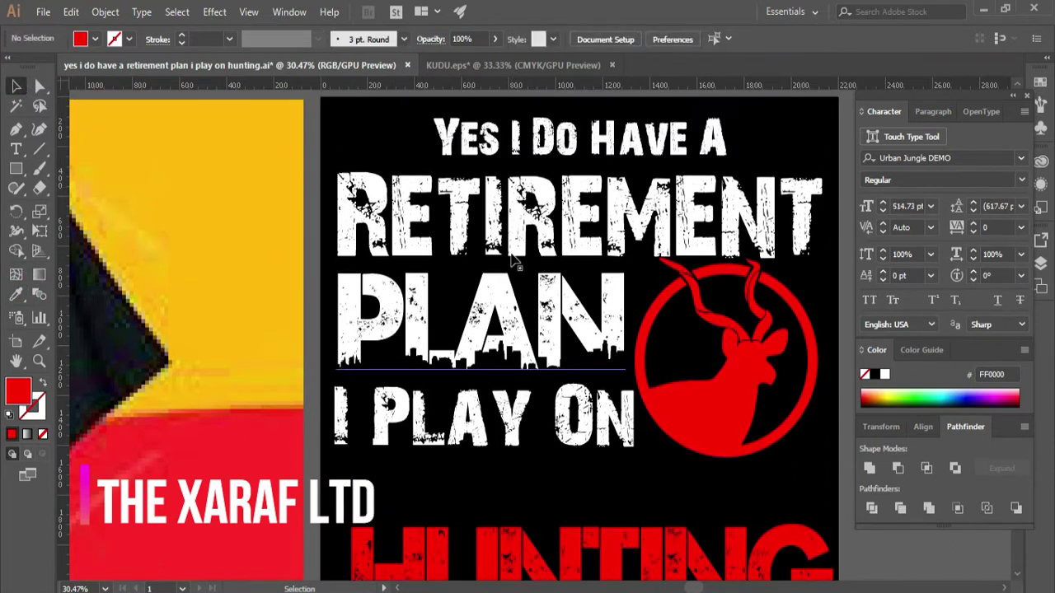
right_click(553, 207)
left_click(11, 260)
left_click(96, 40)
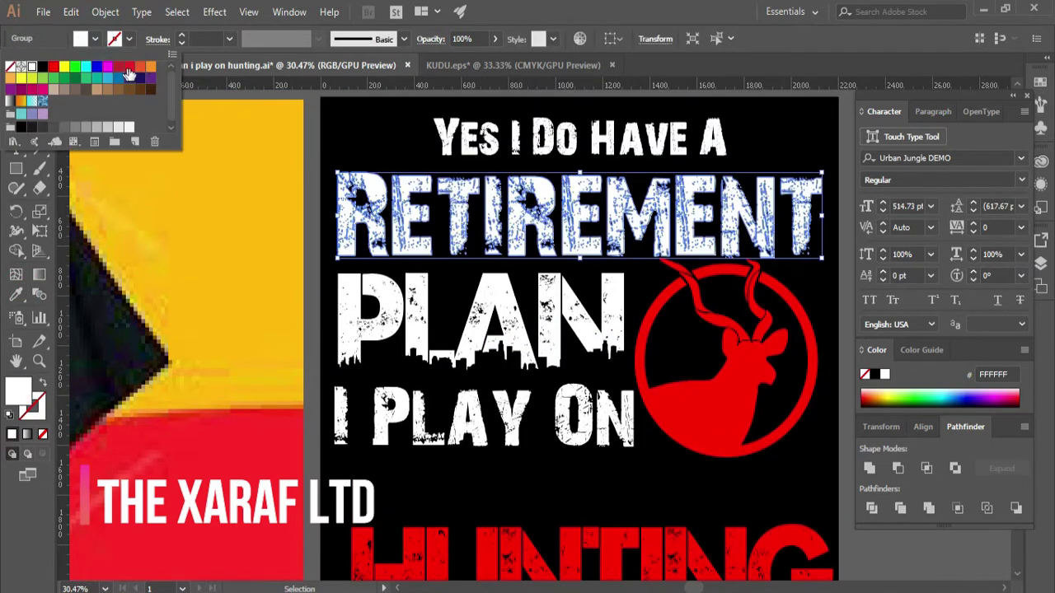
left_click(150, 70)
left_click(273, 224)
left_click(273, 224)
- Fill the "Yes I Do Have A" line with orange F7931E
left_click(600, 142)
left_click(96, 40)
left_click(162, 71)
left_click(216, 200)
- Enlarge the "Yes I Do Have A" line slightly and nudge it down closer to "Retirement"
left_click(518, 136)
left_click_drag(727, 155, 766, 167)
key("shift+Down")
key("shift+Down")
left_click(831, 301)
left_click(675, 147)
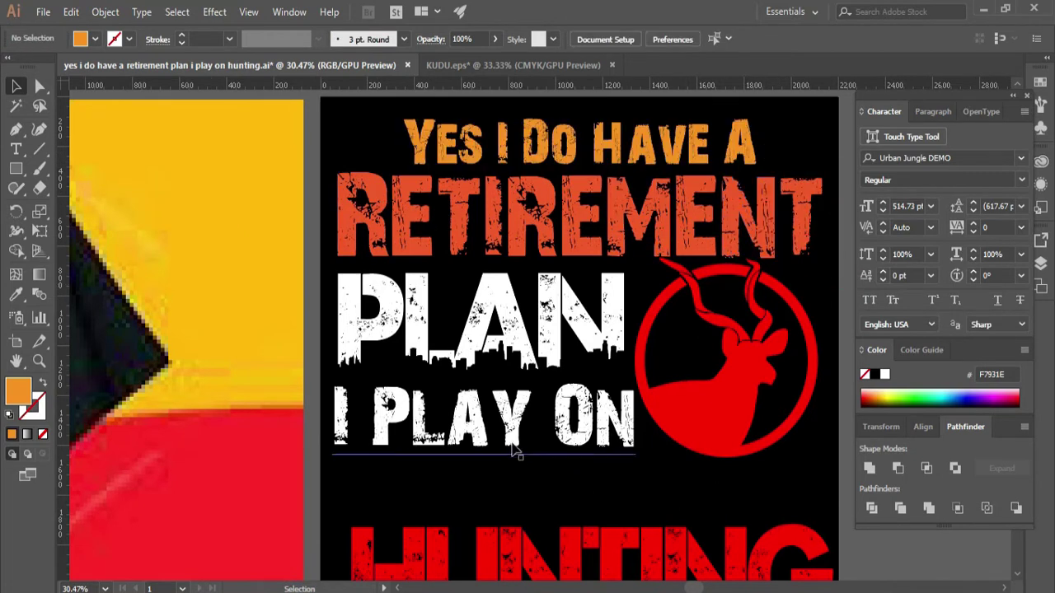
- Recolour the "Plan" line with the kudu emblem's red using the Eyedropper
left_click(495, 322)
key("i")
left_click(713, 412)
left_click(17, 86)
left_click(225, 311)
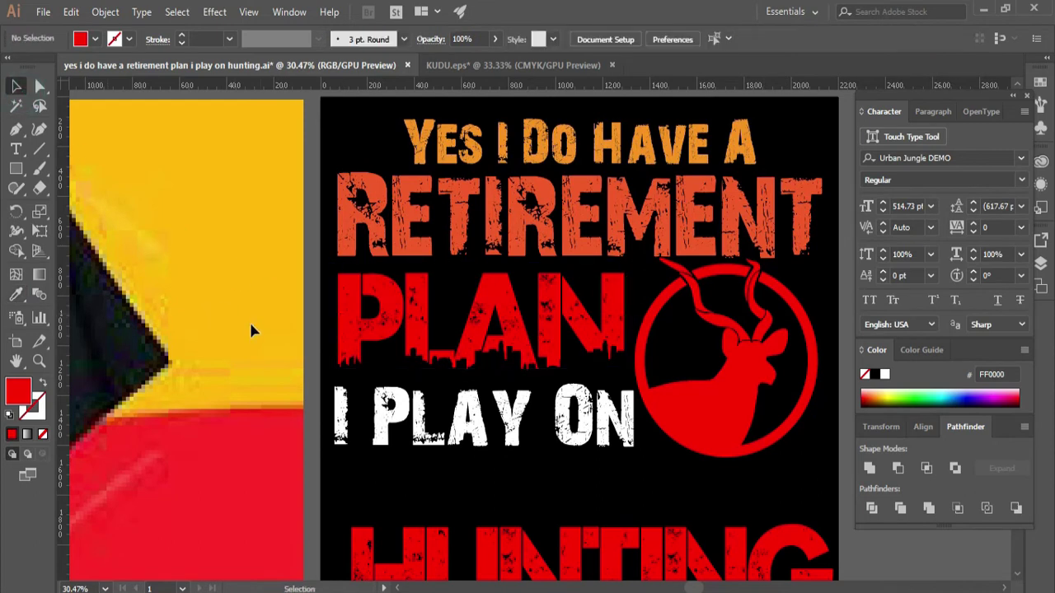
- Fill the "Hunting" text line with white FFFFFF
scroll(495, 370, "down", 3)
left_click(572, 389)
left_click(659, 503)
left_click(885, 375)
left_click(764, 436)
left_click(742, 494)
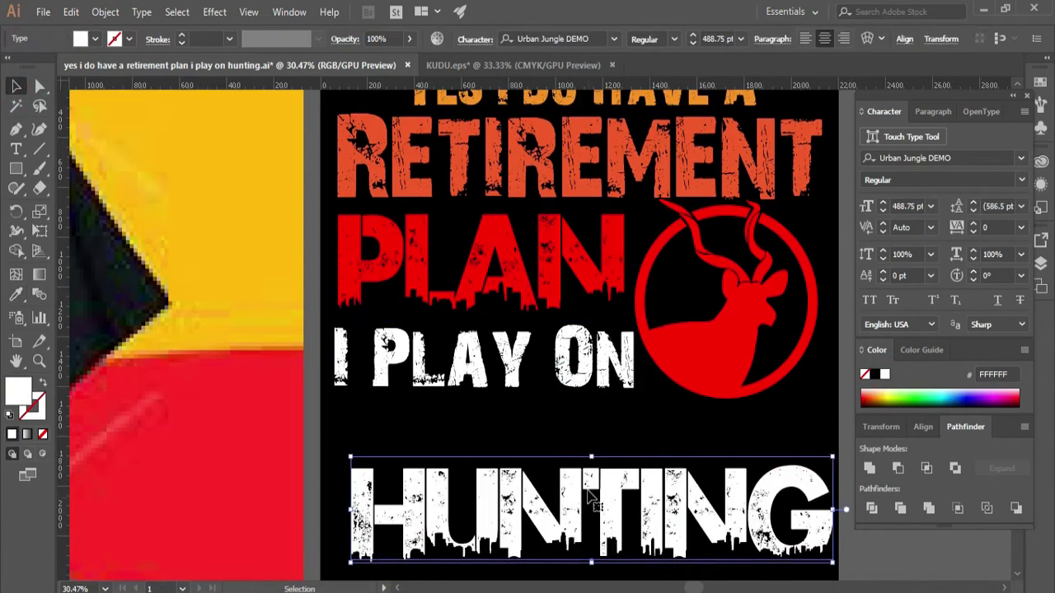
scroll(596, 487, "up", 3)
scroll(596, 487, "down", 5)
scroll(491, 290, "up", 4)
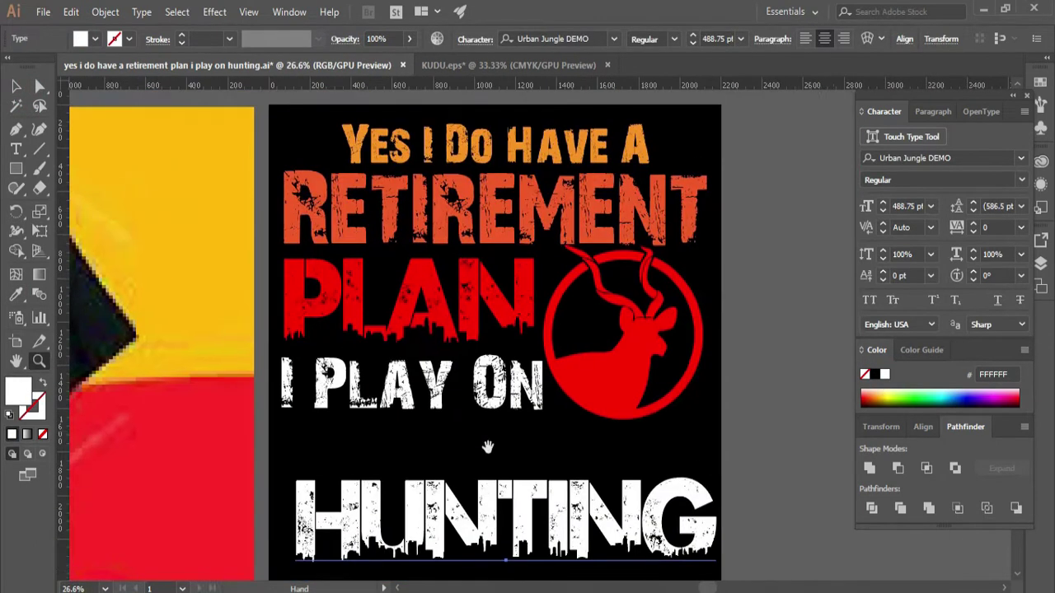
- Recolour the "Plan" line and the kudu emblem with the top line's orange F7931E using the Eyedropper
key("v")
left_click(449, 293)
key("i")
left_click(380, 144)
left_click(614, 346)
key("i")
left_click(355, 283)
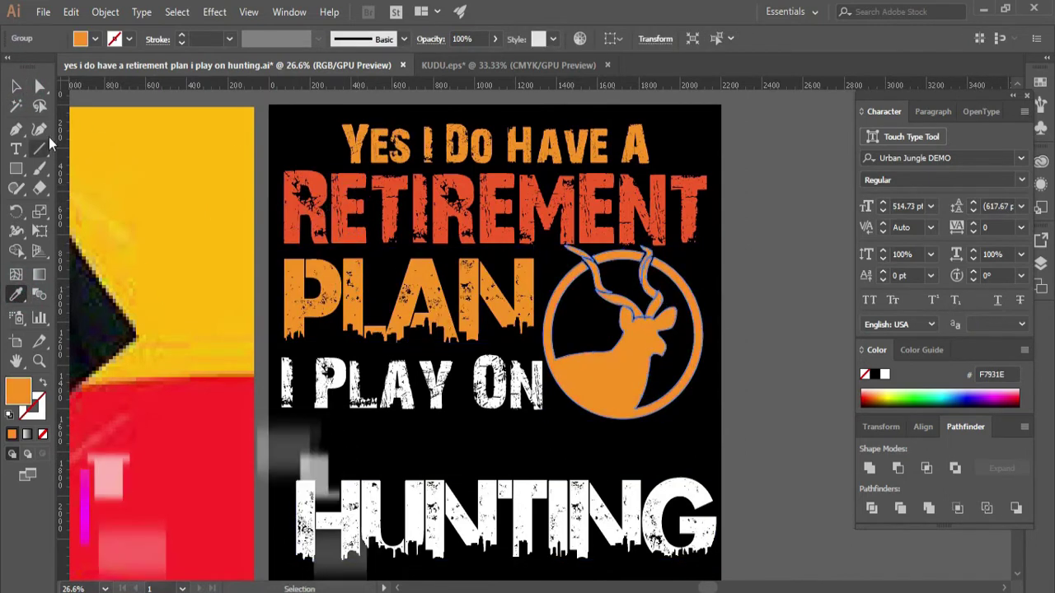
- Expand the "I Play On" text into outlines and stretch it taller to fill the space beside the kudu emblem
key("v")
left_click(566, 358)
left_click(395, 383)
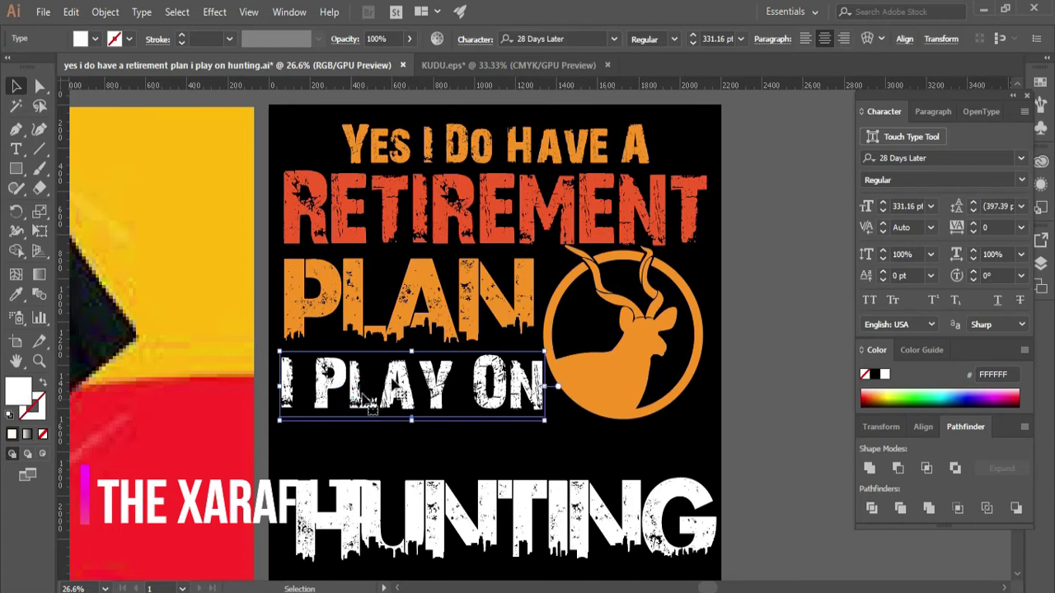
scroll(401, 341, "up", 3)
left_click_drag(137, 442, 143, 442)
left_click_drag(710, 442, 699, 442)
left_click(105, 11)
left_click(160, 166)
key("Return")
left_click_drag(422, 494, 424, 515)
- Recolour the "I Play On" line with the orange sampled from the "Yes I Do Have A" line
scroll(736, 495, "down", 3)
key("i")
left_click(247, 202)
left_click(266, 478)
left_click(553, 333, "alt")
- Centre the text lines and kudu emblem horizontally on the black artboard
key("v")
left_click_drag(462, 412, 500, 540)
left_click(674, 440)
right_click(484, 280)
left_click(730, 470)
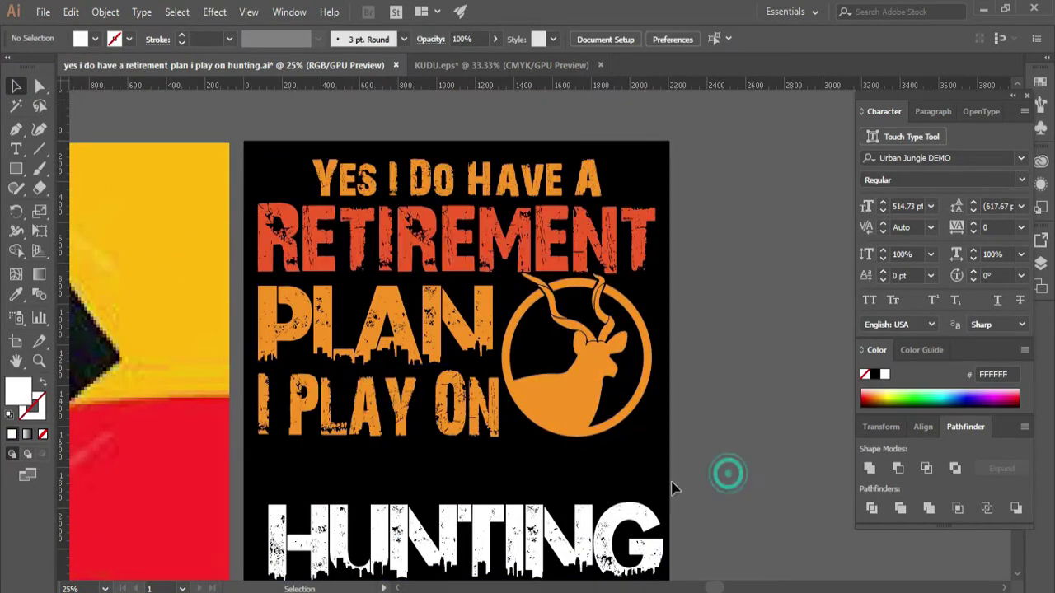
key("ctrl+a")
left_click(520, 39)
left_click(772, 372)
- Move the "Hunting" line up directly beneath "I Play On" and size it to match the width of "Retirement"
left_click_drag(606, 491, 608, 418)
left_click(542, 486)
left_click_drag(537, 459, 537, 470)
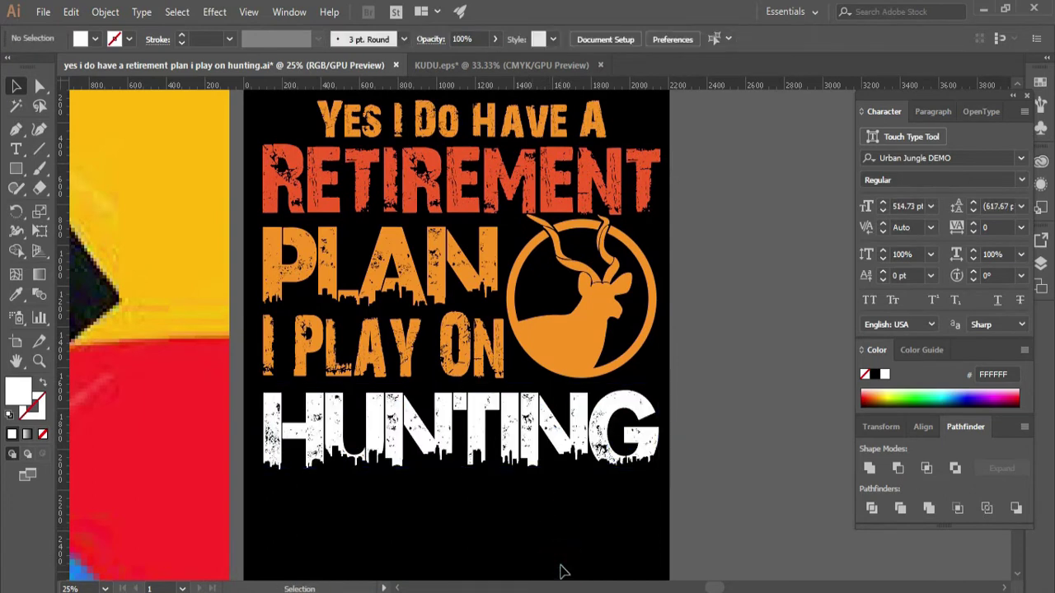
- Fill the "Hunting" line with the orange-red F15A24 of "Retirement" and expand it into outlines
left_click(323, 178)
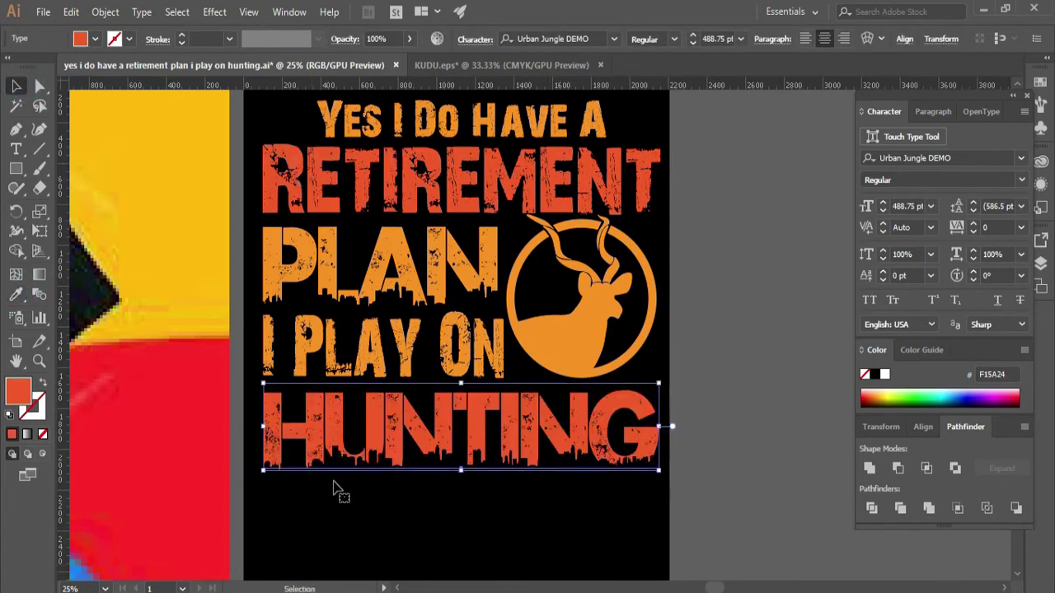
scroll(316, 464, "up", 1)
left_click(105, 12)
left_click(158, 177)
left_click(372, 531)
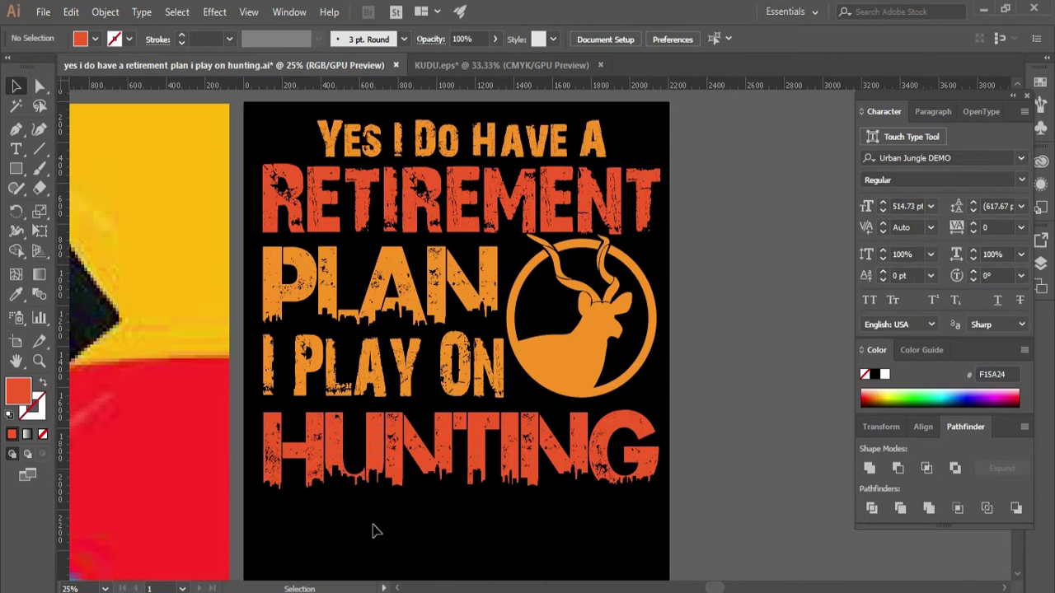
- Draw a horizontal line about 218 px long after the top line's "A", with a 15 pt light-orange stroke and a one-sided tapered width profile
scroll(372, 531, "up", 3)
scroll(509, 392, "up", 6)
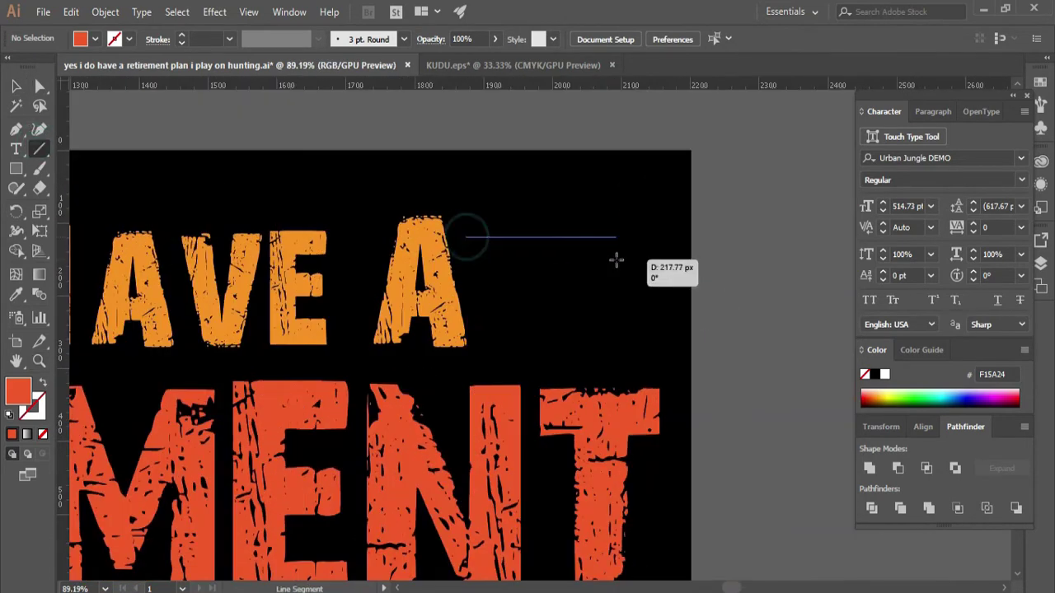
left_click_drag(617, 261, 616, 261)
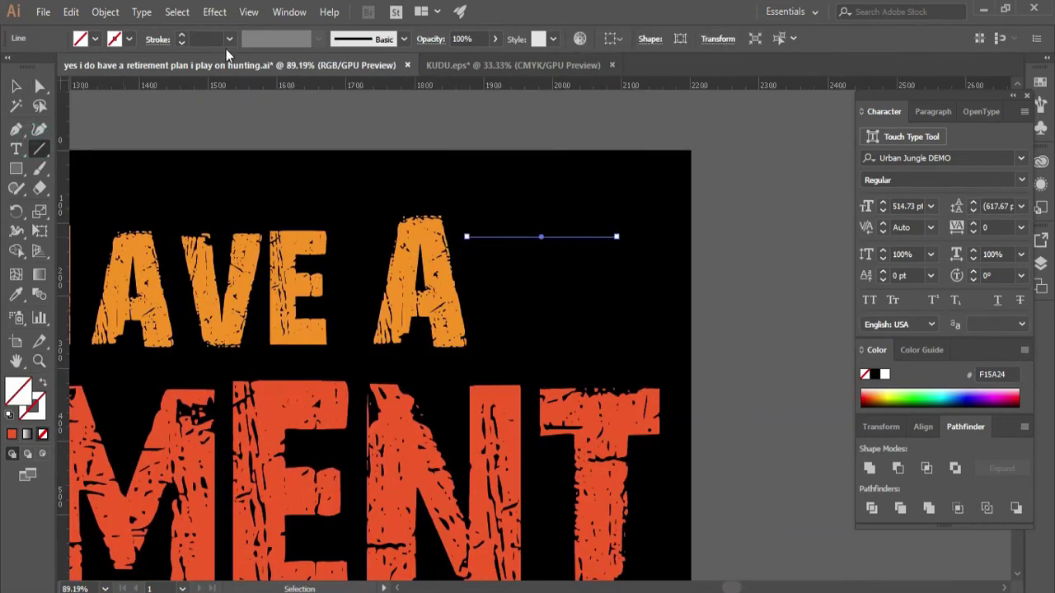
left_click(129, 39)
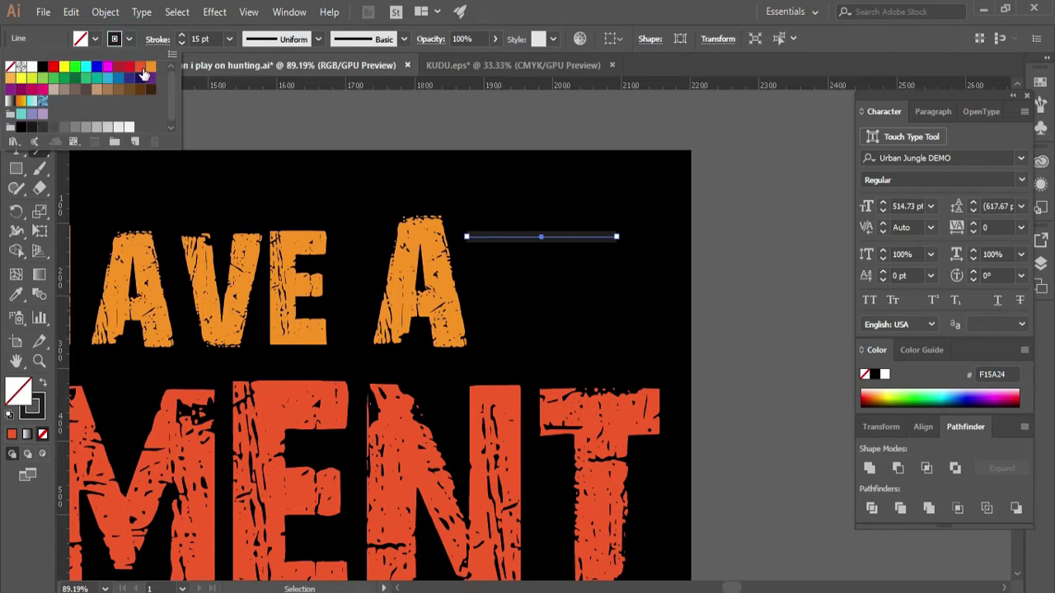
left_click(318, 38)
left_click(280, 190)
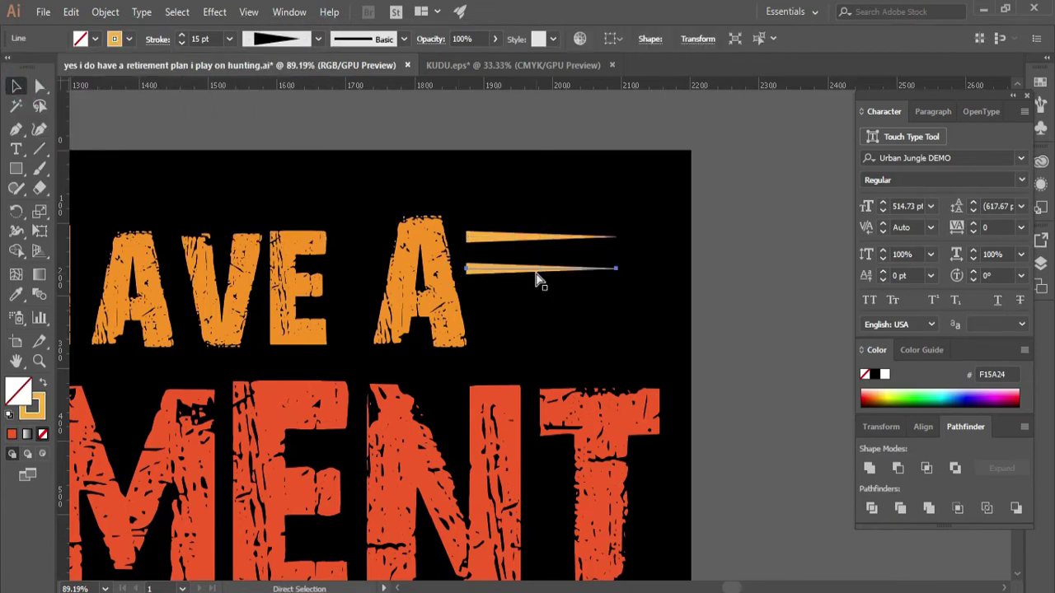
- Duplicate the tapered line downward to form an evenly spaced stack of four lines beside the "A"
left_click_drag(579, 349, 581, 350)
right_click(598, 267)
left_click(625, 373)
- Shorten the lower three tapered lines progressively into a stepped shape and group the stack
right_click(617, 234)
left_click(604, 266)
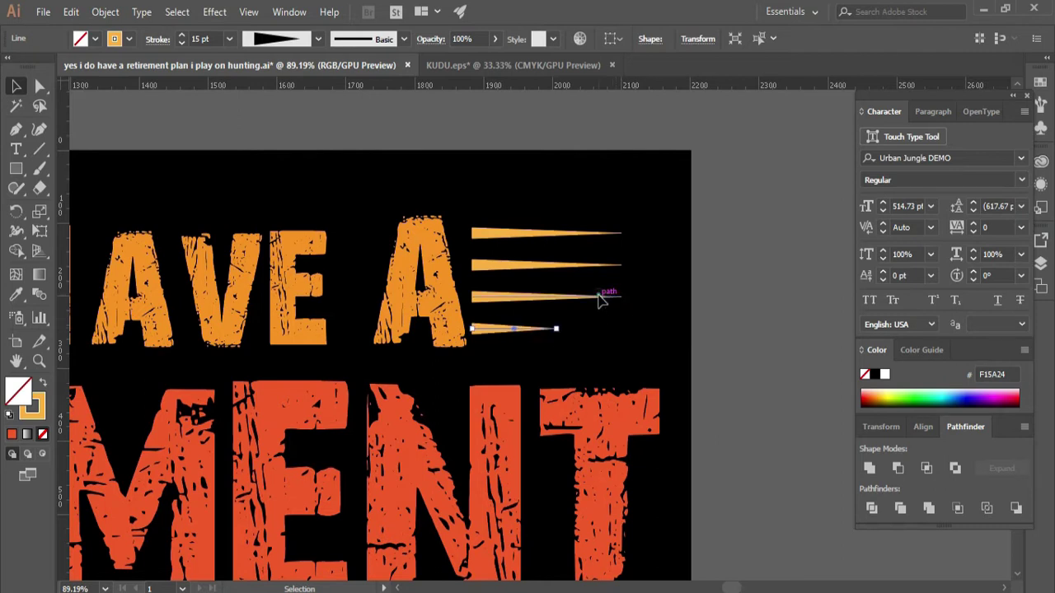
left_click(620, 307)
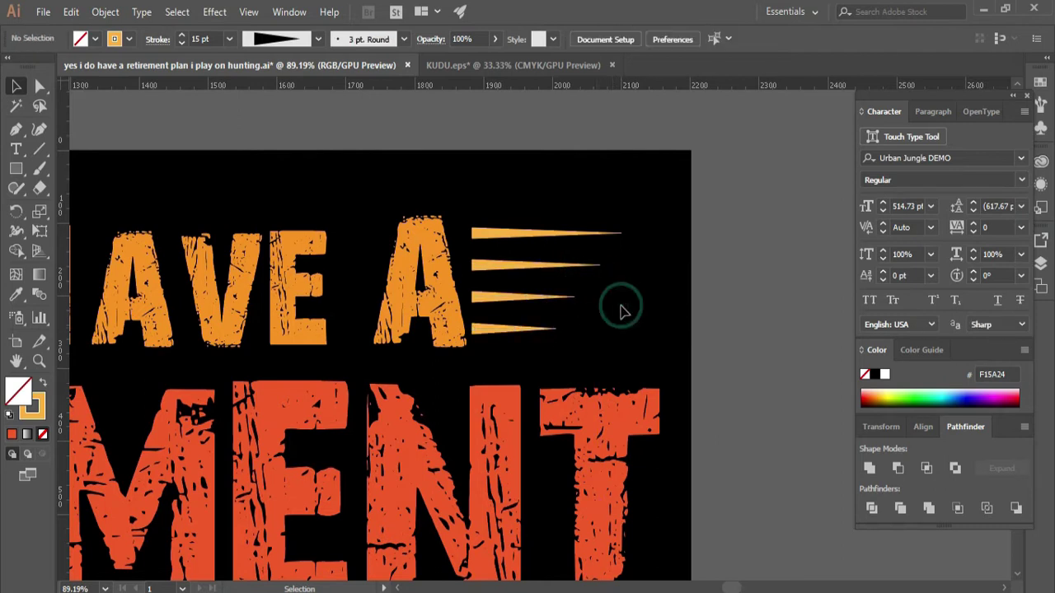
right_click(561, 351)
left_click(565, 368)
key("z")
key("ctrl+minus")
key("ctrl+minus")
key("ctrl+minus")
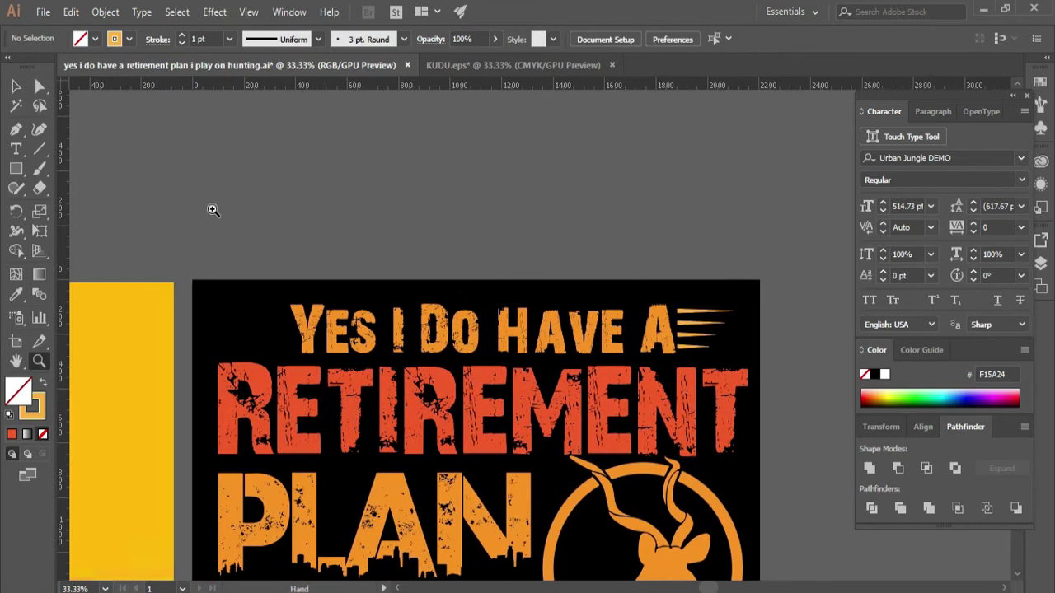
- Copy the stepped line group to the front of "Yes" and reflect it so the tips point away from the text
left_click(635, 321)
left_click(661, 42)
key("ctrl+z")
left_click(680, 253)
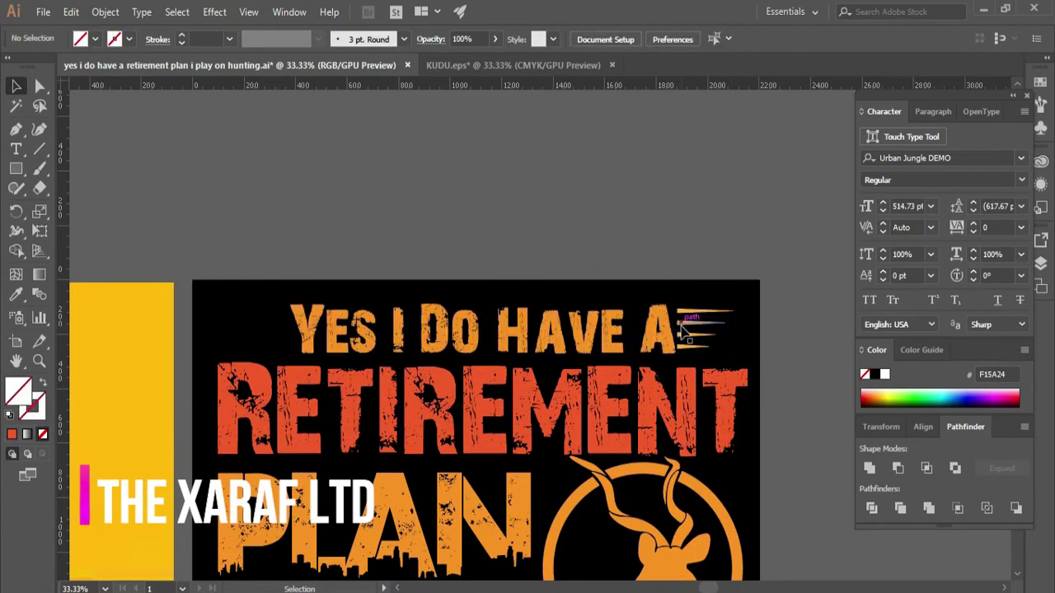
left_click_drag(277, 344, 235, 347)
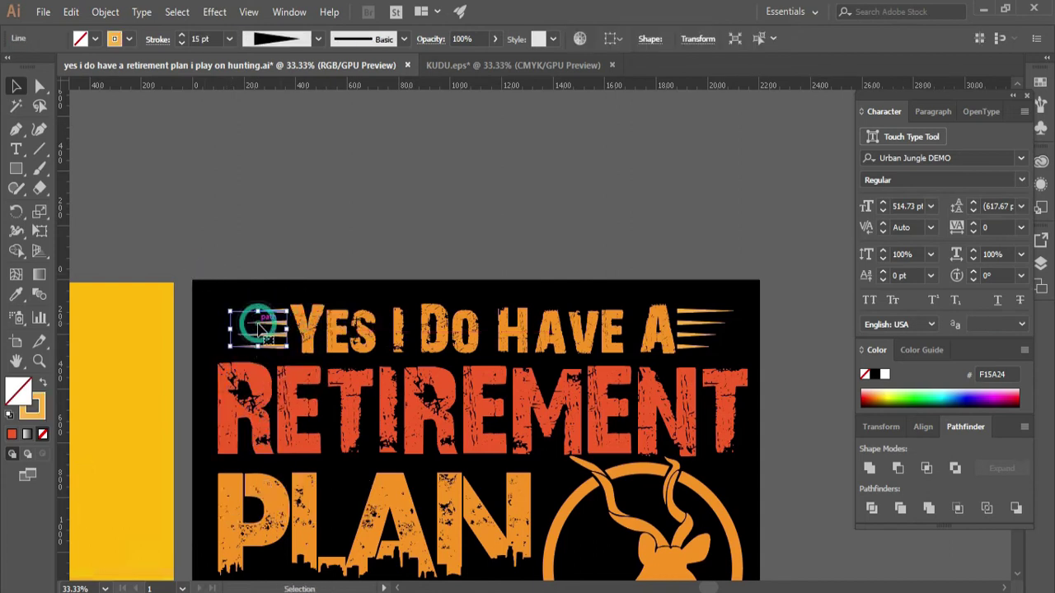
right_click(262, 328)
mouse_move(346, 466)
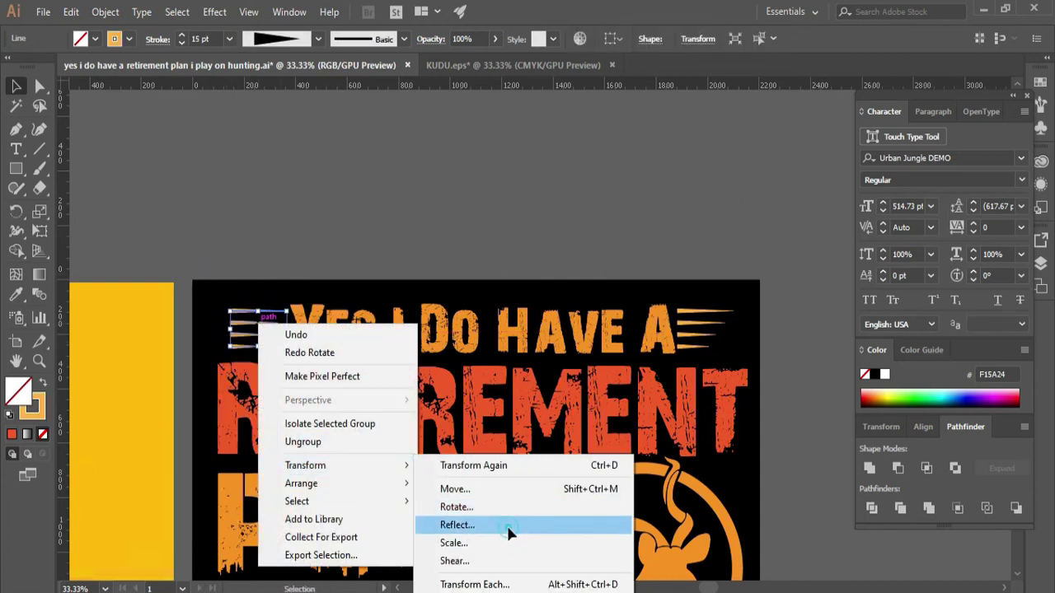
left_click(508, 528)
left_click(533, 405)
left_click(438, 245)
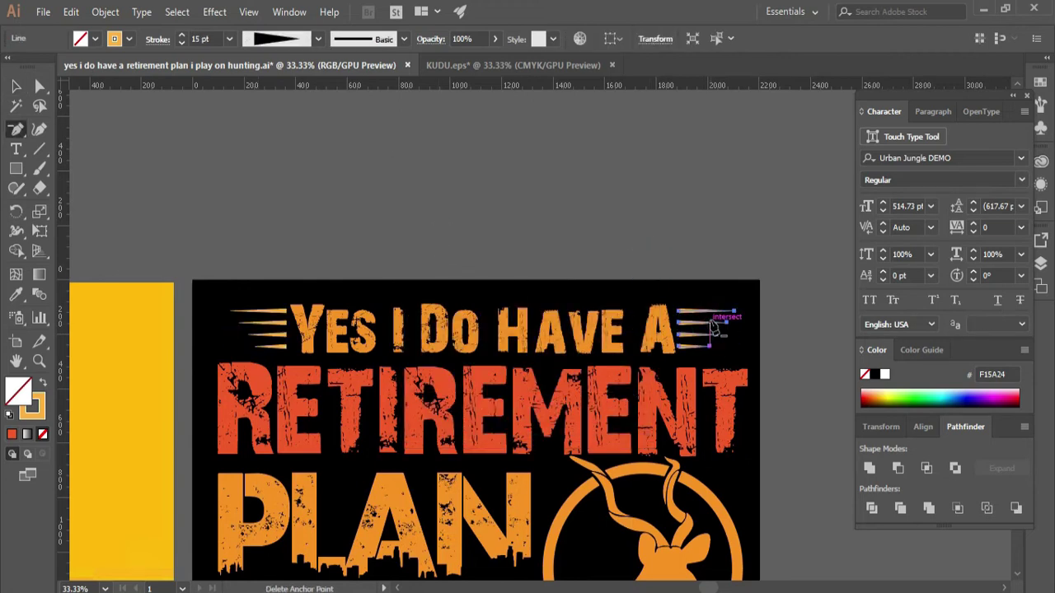
- Nudge the stepped line group after the "A" slightly farther from the letter
right_click(681, 311)
left_click_drag(707, 358, 407, 240)
left_click(700, 410)
left_click(768, 333)
key("z")
left_click(16, 86)
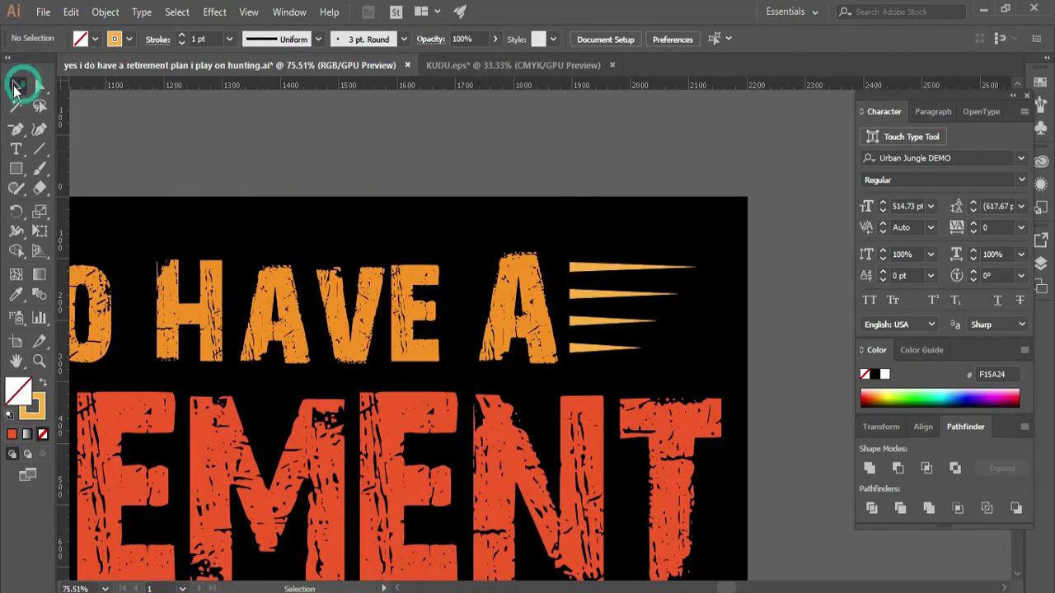
- Undo the edits to the tapered lines back to the stack of four equal-length lines
key("ctrl+z")
key("ctrl+z")
key("ctrl+z")
key("ctrl+z")
key("ctrl+z")
key("ctrl+z")
key("ctrl+z")
key("ctrl+z")
key("ctrl+z")
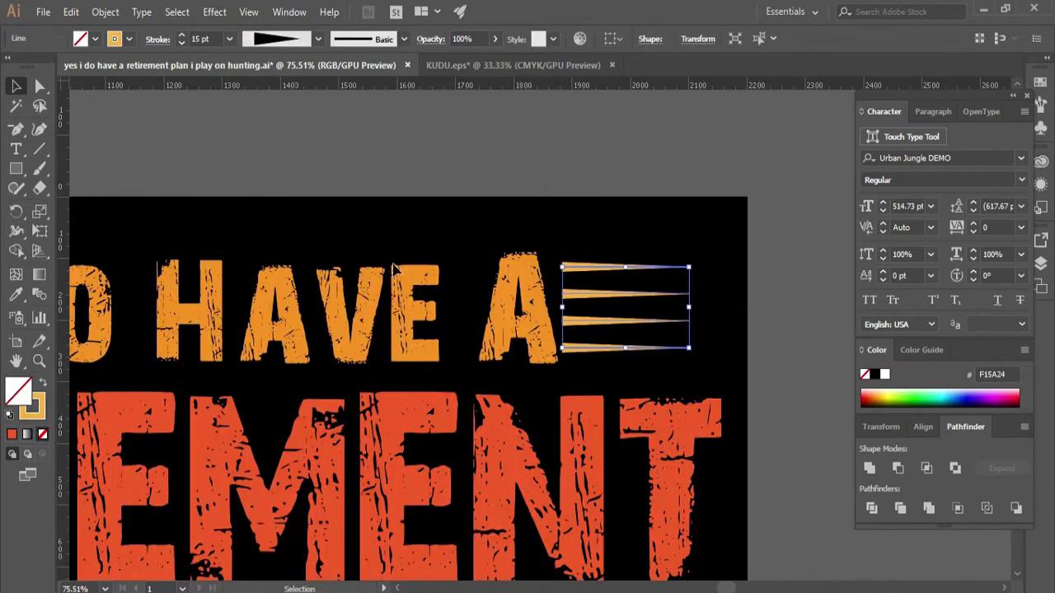
- Shorten the top and bottom lines of the tapered stack and group all four lines
right_click(660, 348)
left_click(660, 390)
left_click(689, 349)
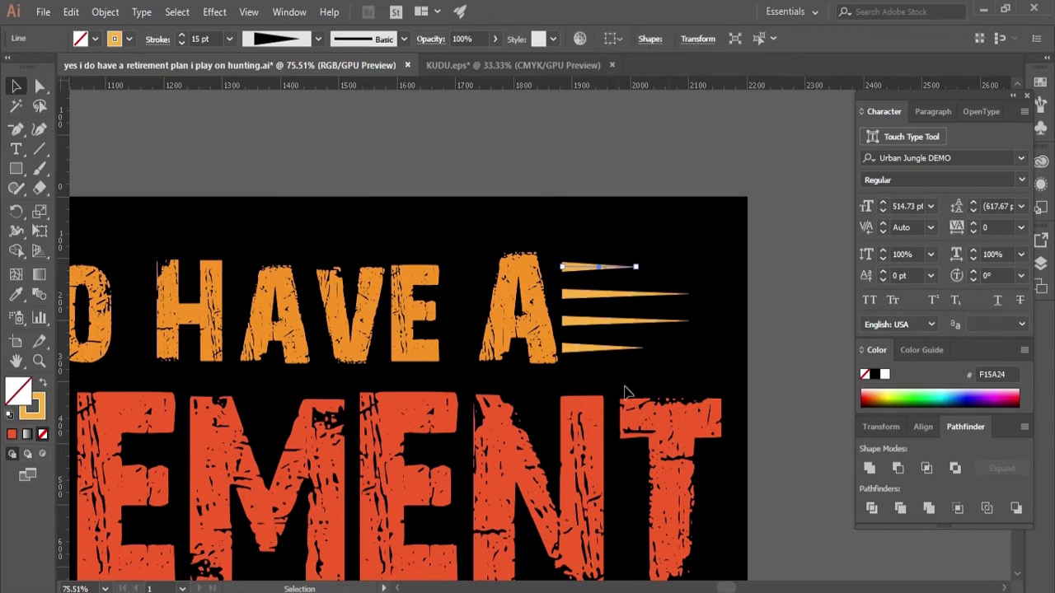
left_click_drag(654, 372, 655, 370)
right_click(642, 347)
left_click(708, 377)
left_click(763, 335)
- Duplicate the tapered line group in front of "Yes" and mirror it so its tips point outward
left_click(604, 352, "alt")
left_click_drag(332, 288, 688, 273)
left_click_drag(293, 332, 643, 146)
left_click_drag(640, 209, 455, 280)
left_click(462, 276, "alt")
left_click(462, 276, "alt")
key("v")
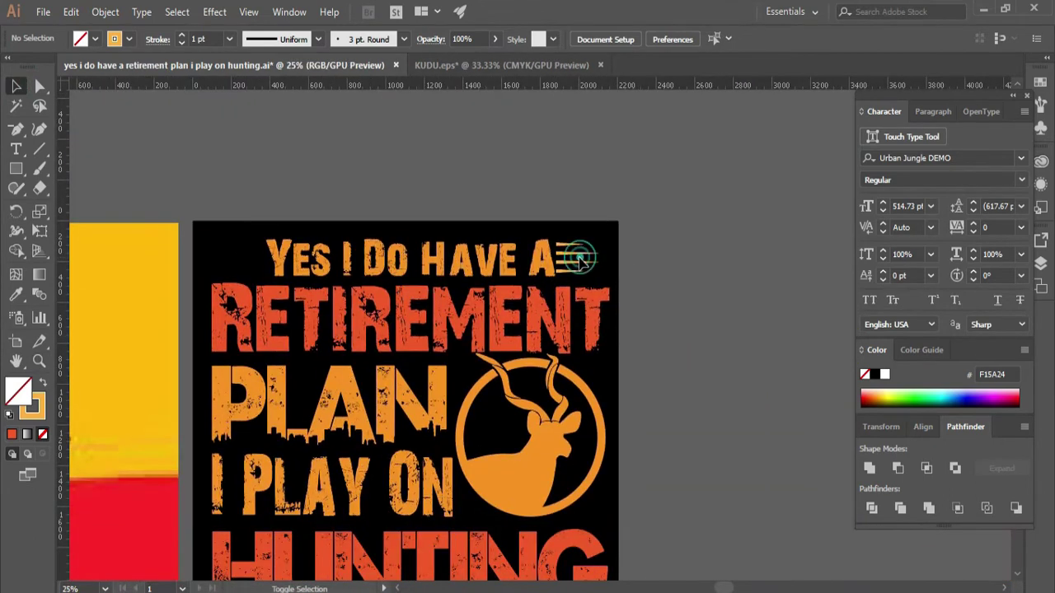
left_click_drag(245, 275, 244, 275)
right_click(245, 274)
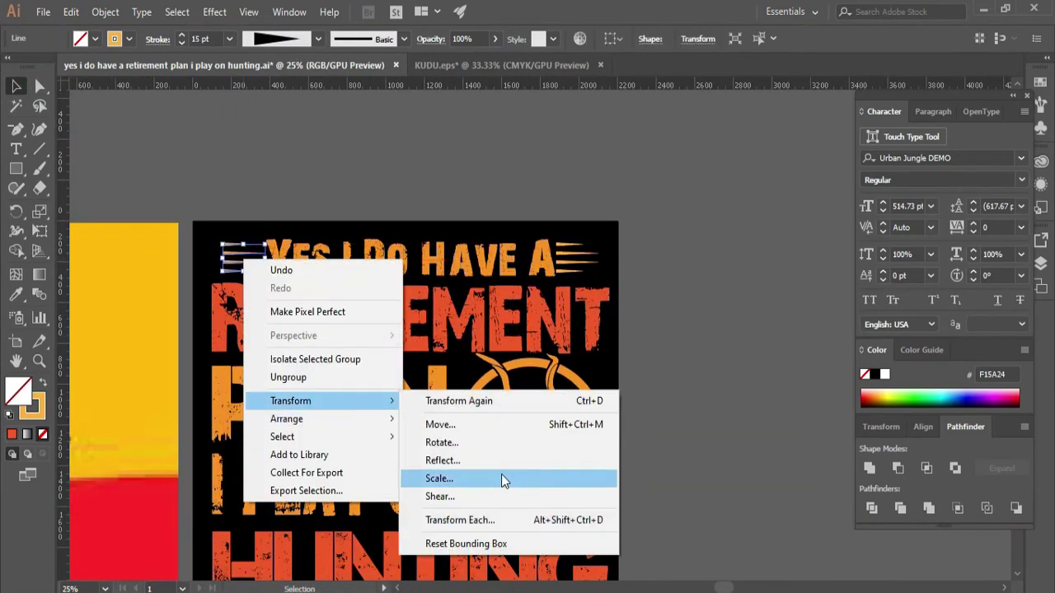
left_click(495, 459)
left_click(530, 405)
- Nudge both tapered line groups slightly outward from the "Yes I Do Have A" line
left_click(239, 257)
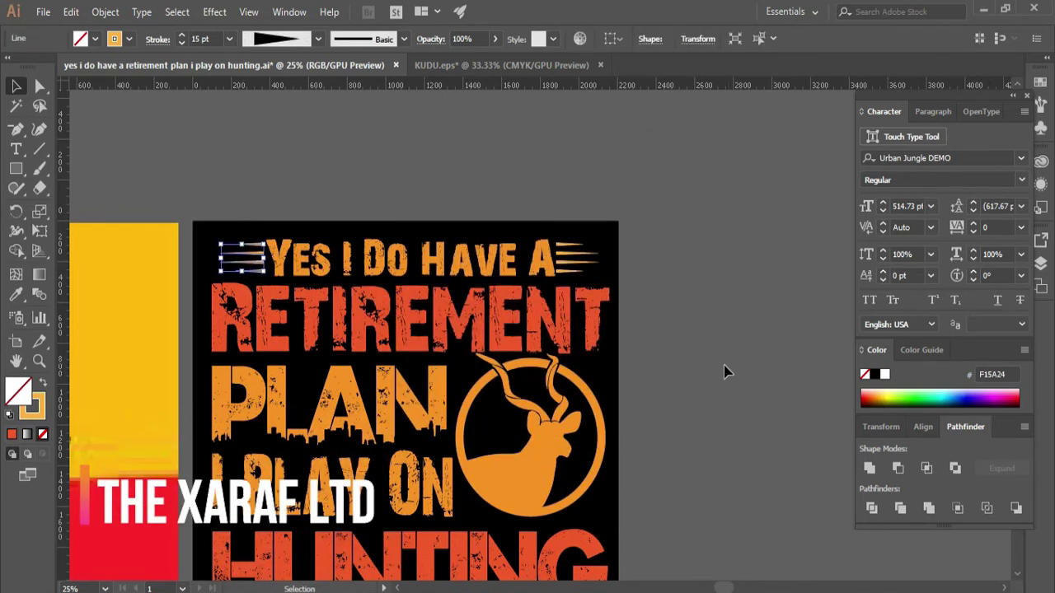
left_click(582, 262)
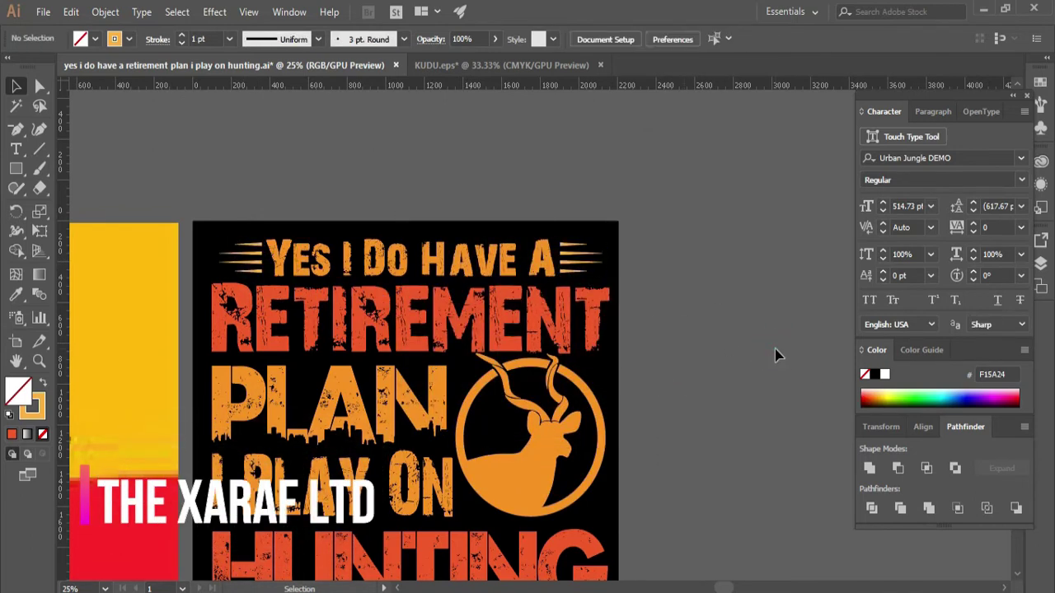
left_click(583, 257)
left_click(770, 398)
- Draw a long horizontal line beneath "Hunting" with a 25 pt stroke and a width profile tapered at both ends
key("ctrl+minus")
scroll(483, 393, "left", 5)
scroll(397, 216, "up", 3)
scroll(397, 216, "down", 2)
left_click(16, 86)
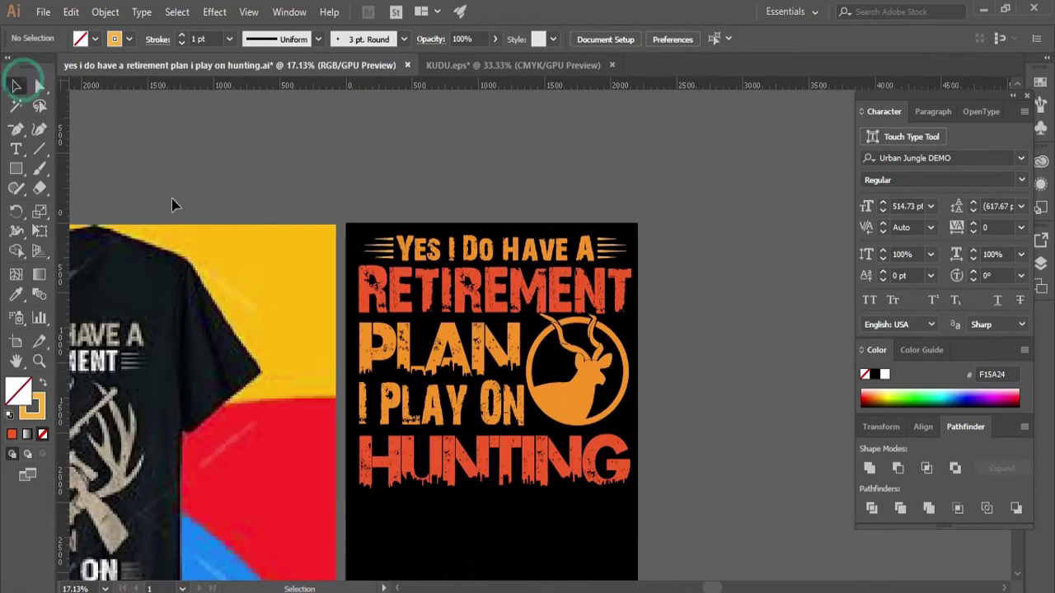
left_click_drag(382, 402, 613, 402)
left_click(197, 39)
type("25")
key("Return")
left_click(319, 39)
left_click(288, 135)
left_click(412, 417, "ctrl")
- Duplicate the long tapered line just below itself as a much shorter line
left_click(478, 404)
left_click_drag(479, 405, 537, 419)
scroll(495, 401, "up", 5)
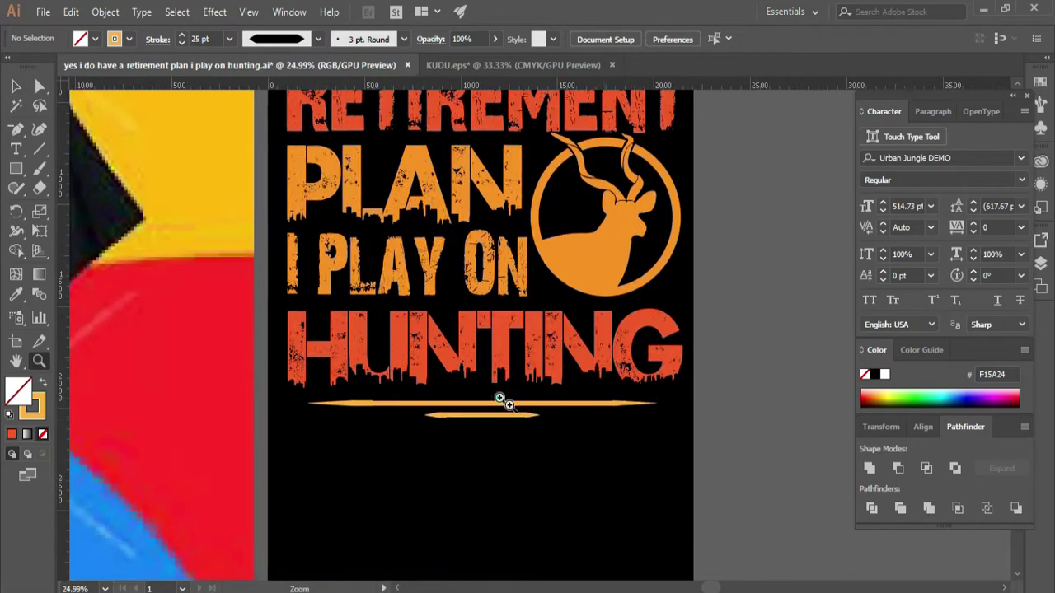
left_click_drag(464, 413, 464, 399)
- Draw a five-pointed star filled with light orange FBB03B below the long tapered line
left_click(600, 528)
left_click_drag(15, 168, 57, 247)
mouse_move(283, 471)
left_mouse_down()
mouse_move(387, 506)
mouse_move(470, 511)
mouse_move(466, 493)
mouse_move(483, 488)
mouse_move(463, 512)
left_mouse_up()
left_click(15, 85)
left_click(431, 431)
key("ctrl+z")
left_click(454, 481, "shift")
- Duplicate the star and place a smaller copy on each side of the large one
scroll(463, 462, "down", 3)
left_click_drag(467, 436, 621, 436)
left_click(650, 475)
left_click_drag(671, 478, 342, 441)
left_click_drag(454, 336, 745, 422)
left_click(697, 487)
left_click(604, 435)
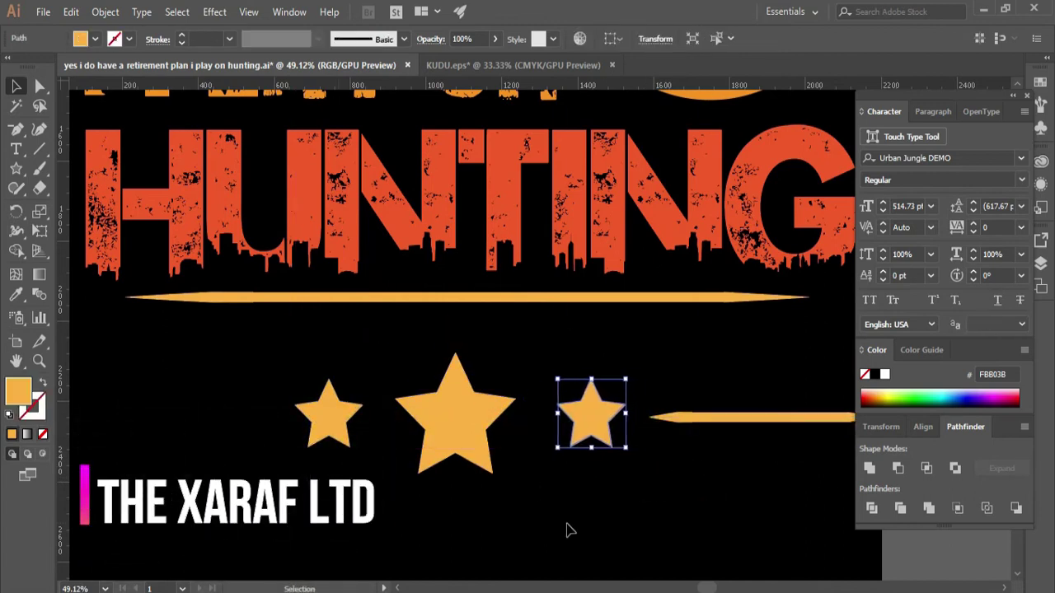
- Move the right-hand star slightly closer to the large one and align the stars and short tapered line on their vertical centres
left_click_drag(608, 493, 247, 382)
right_click(557, 414)
left_click(619, 200)
left_click_drag(729, 477, 634, 412)
left_click(726, 39)
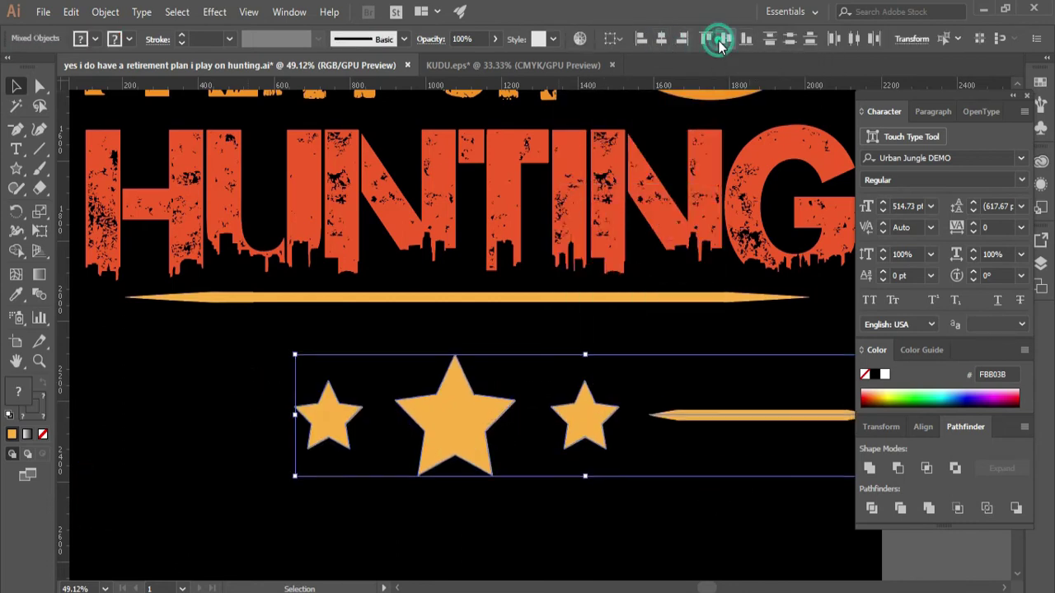
- Remove the short tapered line and move the three stars up about 85 px toward the long line
left_click(651, 502)
key("ctrl+minus")
key("ctrl+minus")
left_click(15, 86)
left_click(572, 304)
left_click_drag(624, 309, 579, 304)
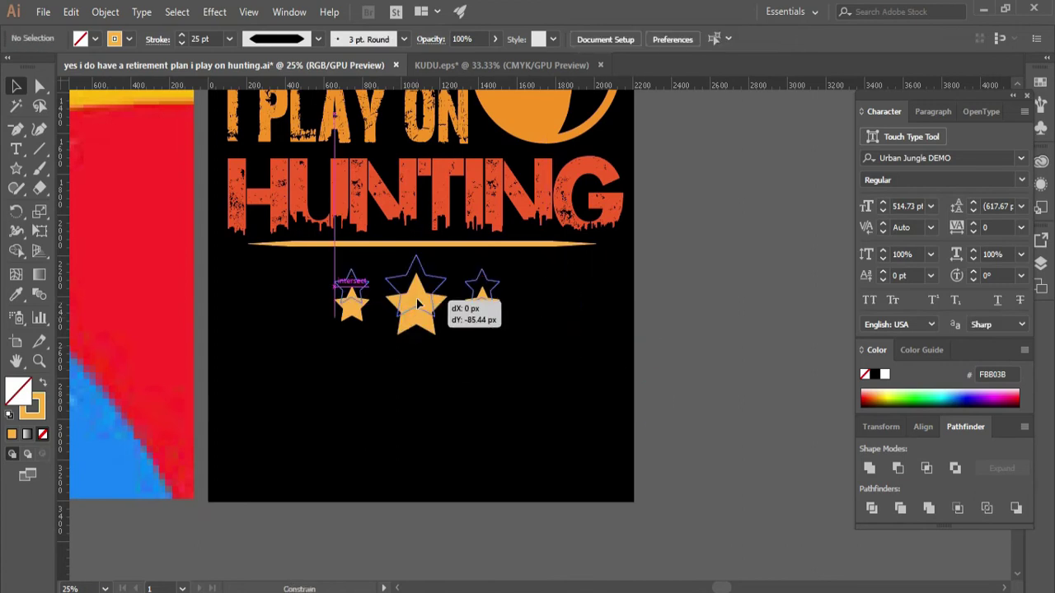
left_click_drag(417, 303, 417, 303)
left_click(494, 405)
- Move the long tapered line from beneath "Hunting" down to below the three stars
key("ctrl+minus")
key("ctrl+minus")
key("ctrl+minus")
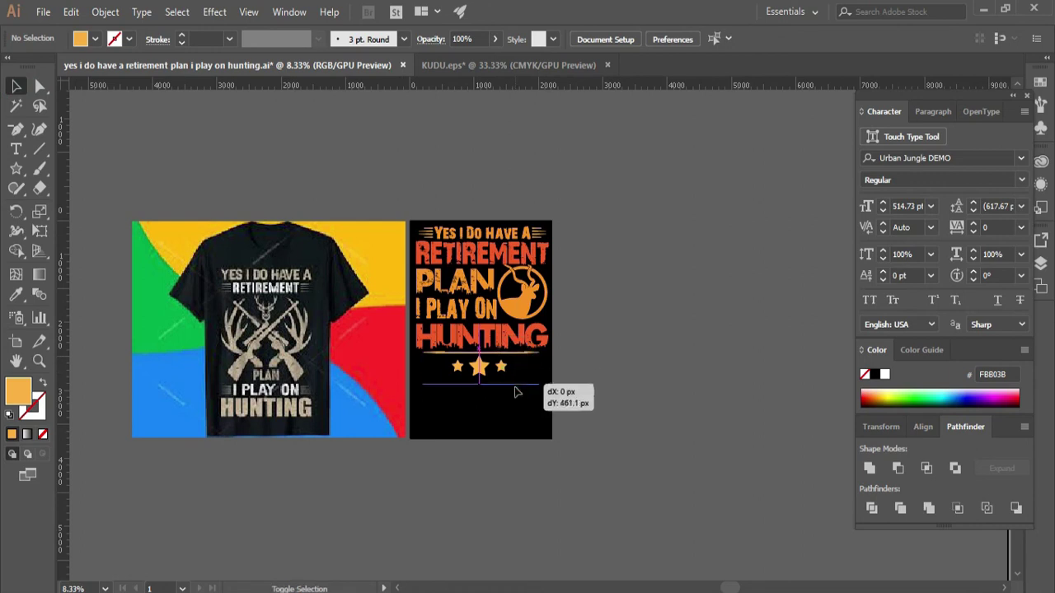
left_click_drag(548, 412, 553, 432)
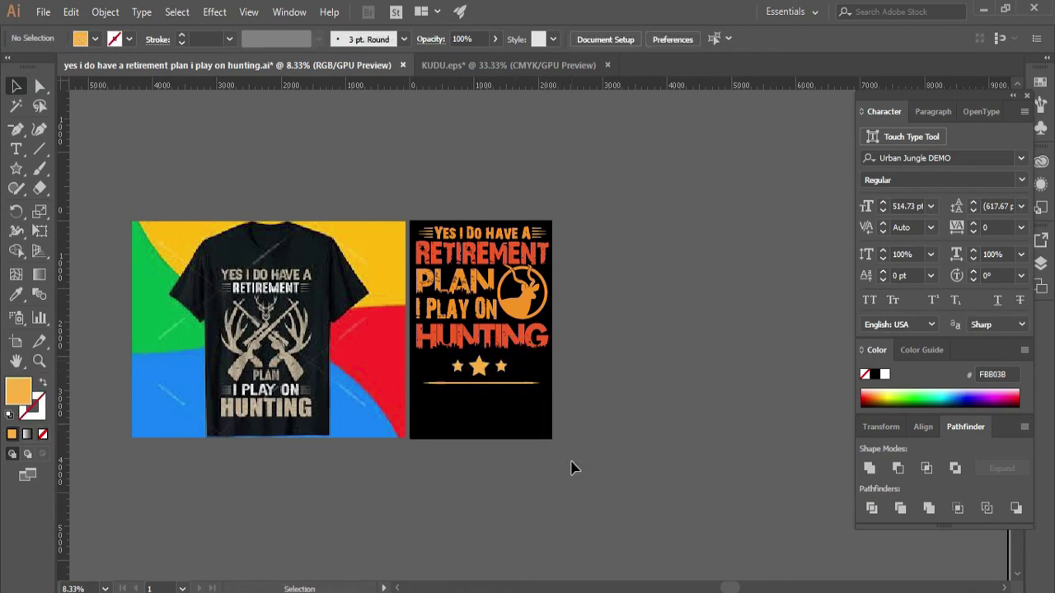
- Delete the three stars and the long tapered line, and move the remaining slogan artwork down to the vertical middle of the black background
left_click_drag(575, 468, 462, 387)
key("Delete")
key("ctrl+a")
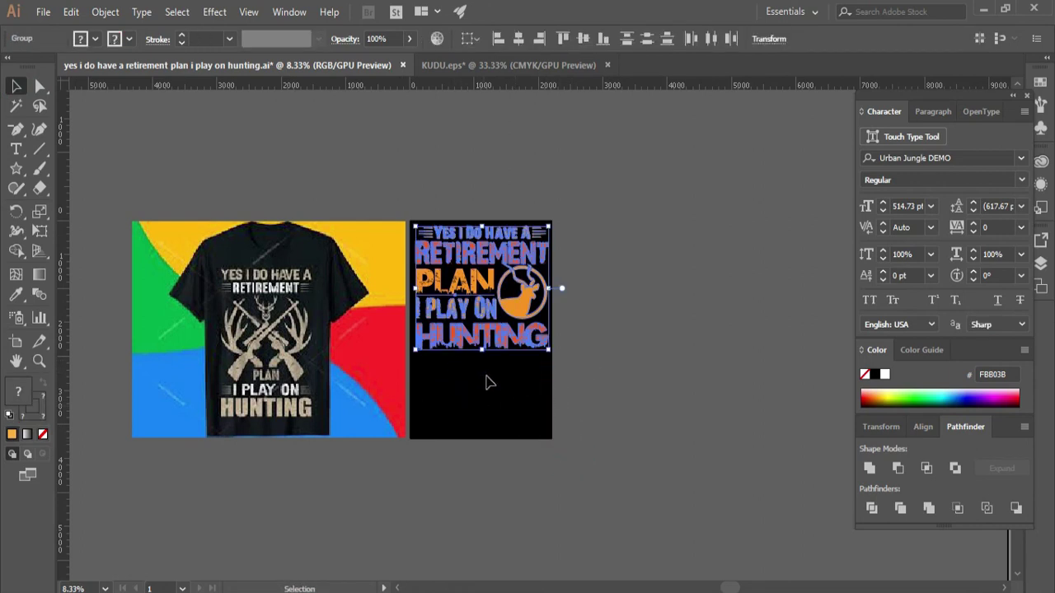
left_click_drag(526, 327, 547, 429)
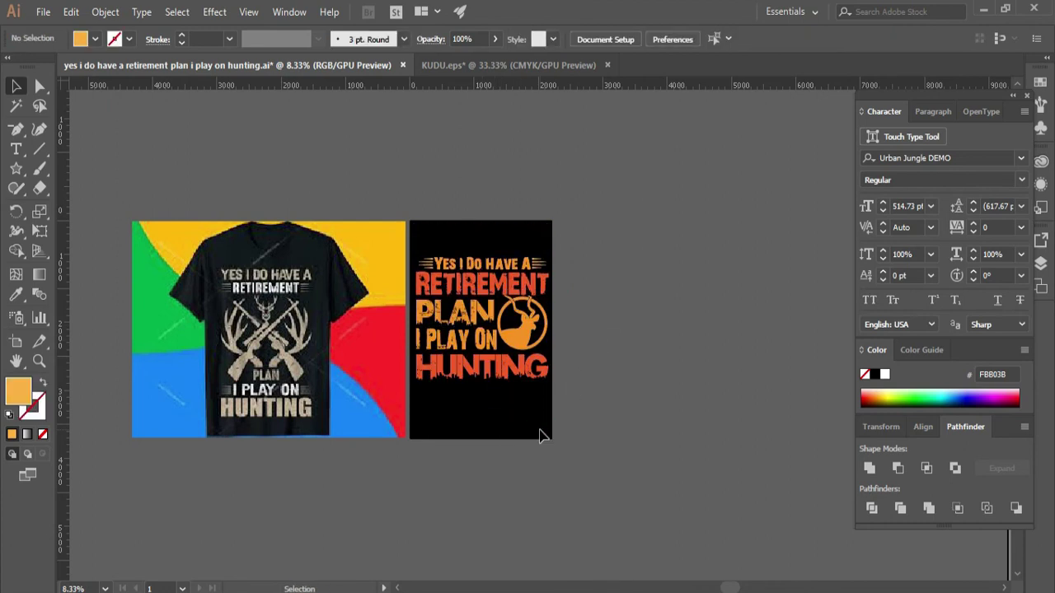